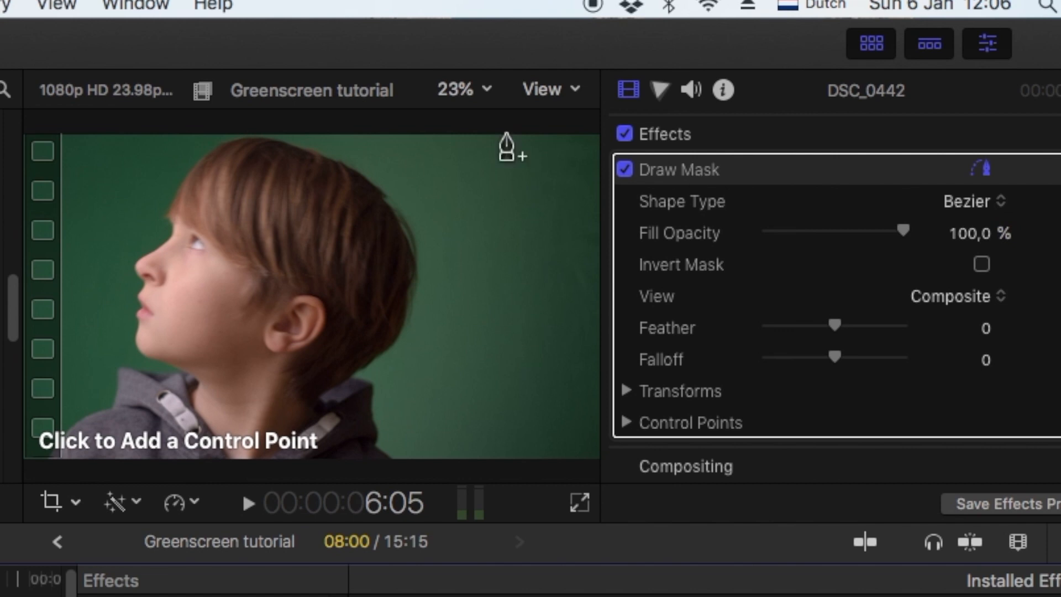
Zoom the viewer out to 12.5% and draw a closed four-point mask around the boy, excluding the right edge of the frame
{"action": "left_click", "coordinate": [472, 90]}
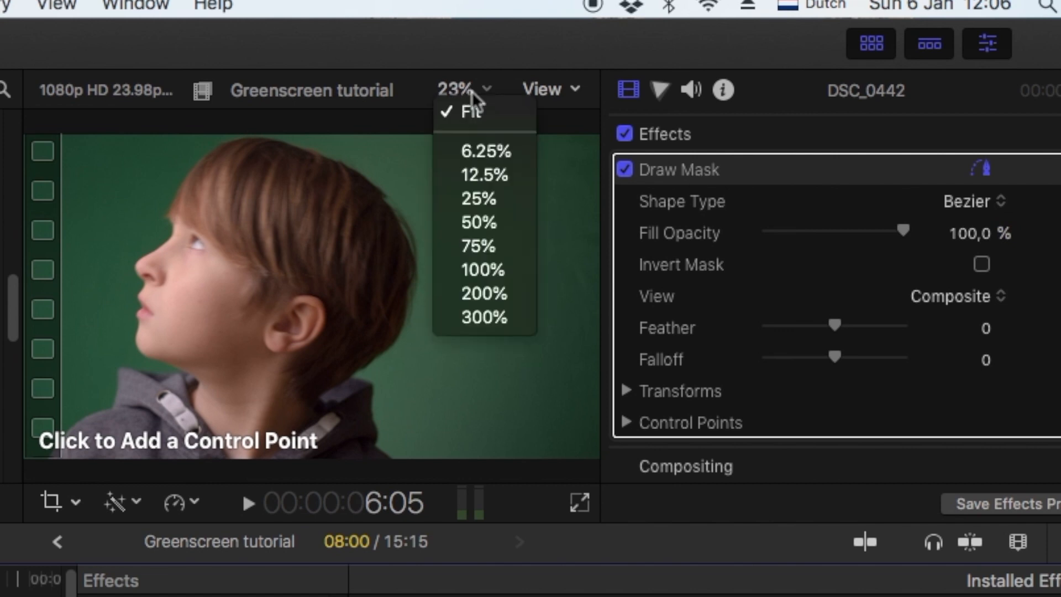
{"action": "left_click", "coordinate": [485, 174]}
{"action": "left_click", "coordinate": [405, 184]}
{"action": "left_click", "coordinate": [423, 396]}
{"action": "left_click", "coordinate": [109, 419]}
{"action": "left_click", "coordinate": [99, 187]}
{"action": "left_click", "coordinate": [405, 184]}
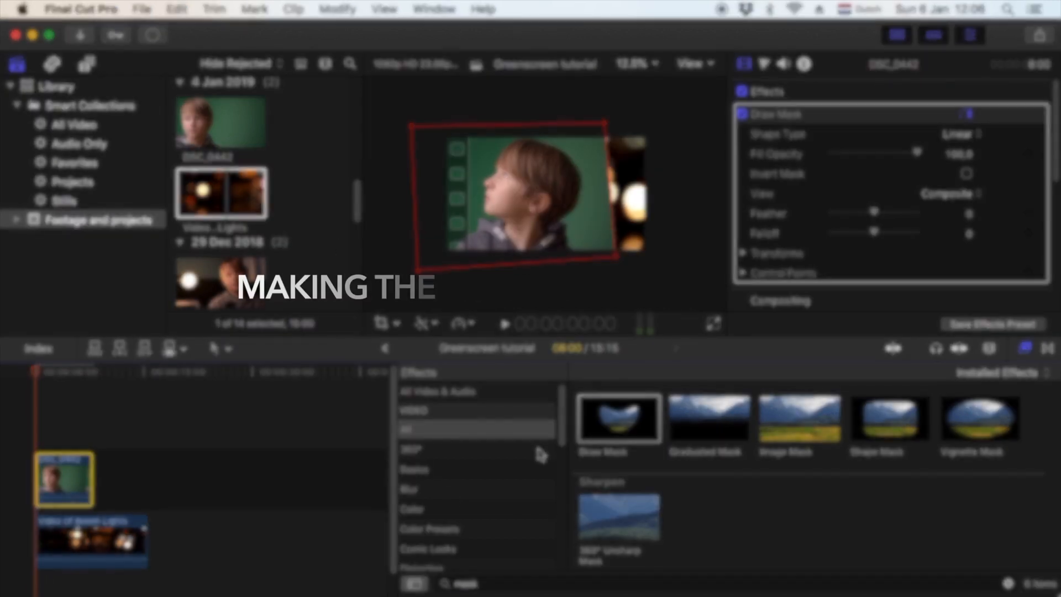
Clear the effects search and apply the Hue/Saturation Curves effect from the Color category to the DSC_0442 clip
{"action": "key", "text": "BackSpace"}
{"action": "key", "text": "BackSpace"}
{"action": "key", "text": "BackSpace"}
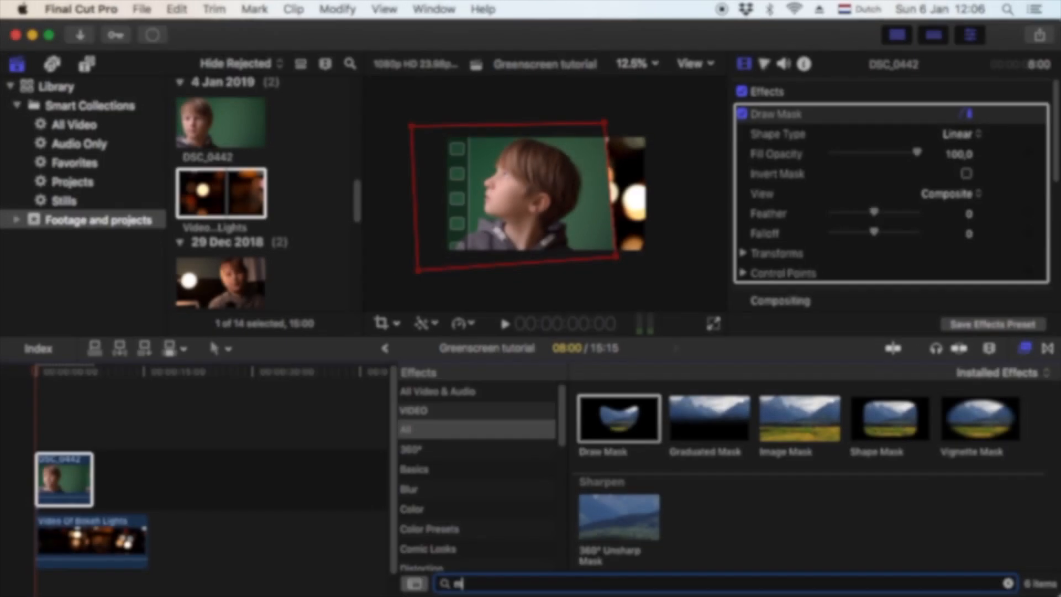
{"action": "key", "text": "BackSpace"}
{"action": "scroll", "coordinate": [441, 504], "scroll_direction": "down", "scroll_amount": 3}
{"action": "left_click", "coordinate": [440, 504]}
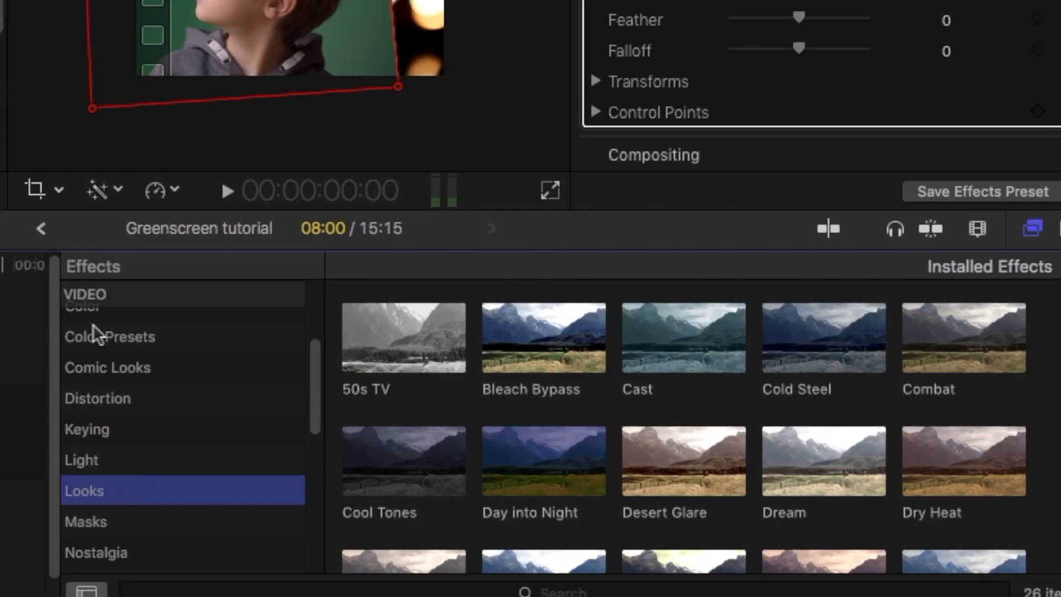
{"action": "left_click", "coordinate": [436, 408]}
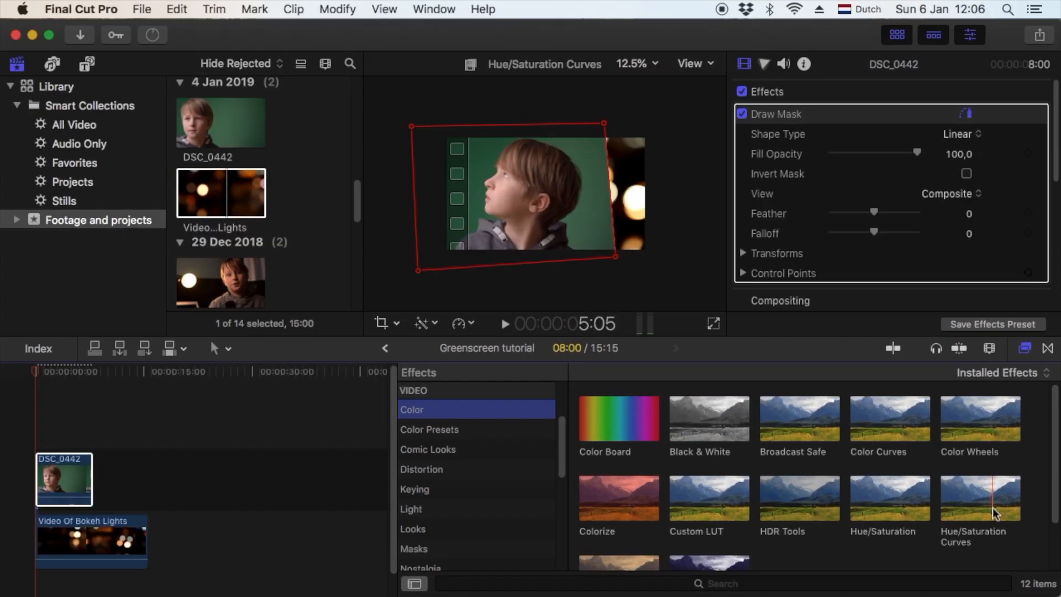
{"action": "left_click_drag", "start_coordinate": [998, 511], "coordinate": [68, 479]}
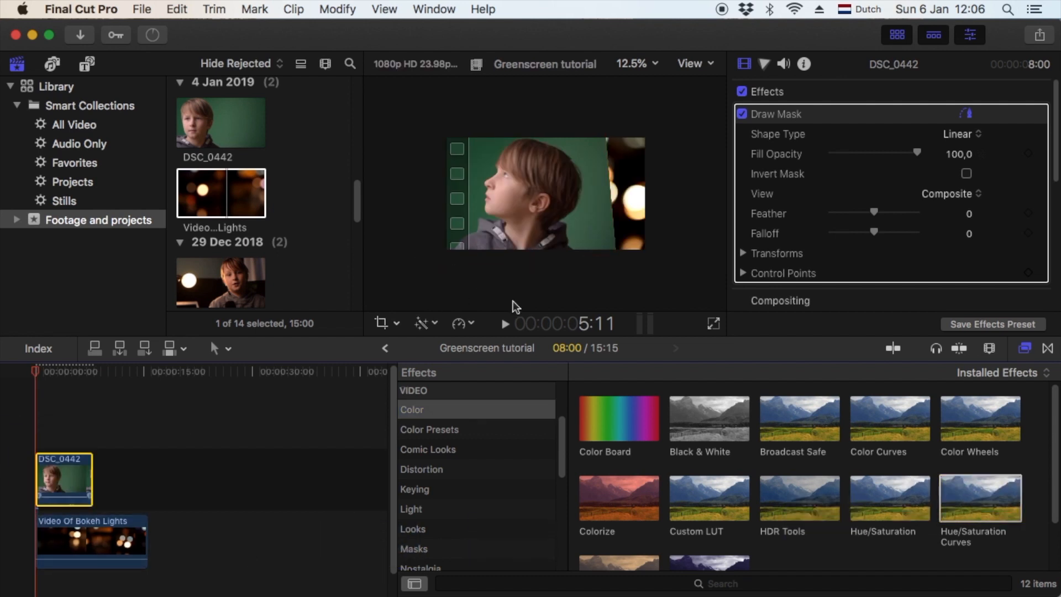
Open the Hue/Saturation Curves controls and raise the green point slightly on the HUE vs HUE curve
{"action": "scroll", "coordinate": [808, 166], "scroll_direction": "down", "scroll_amount": 5}
{"action": "left_click", "coordinate": [808, 152]}
{"action": "left_click", "coordinate": [809, 152]}
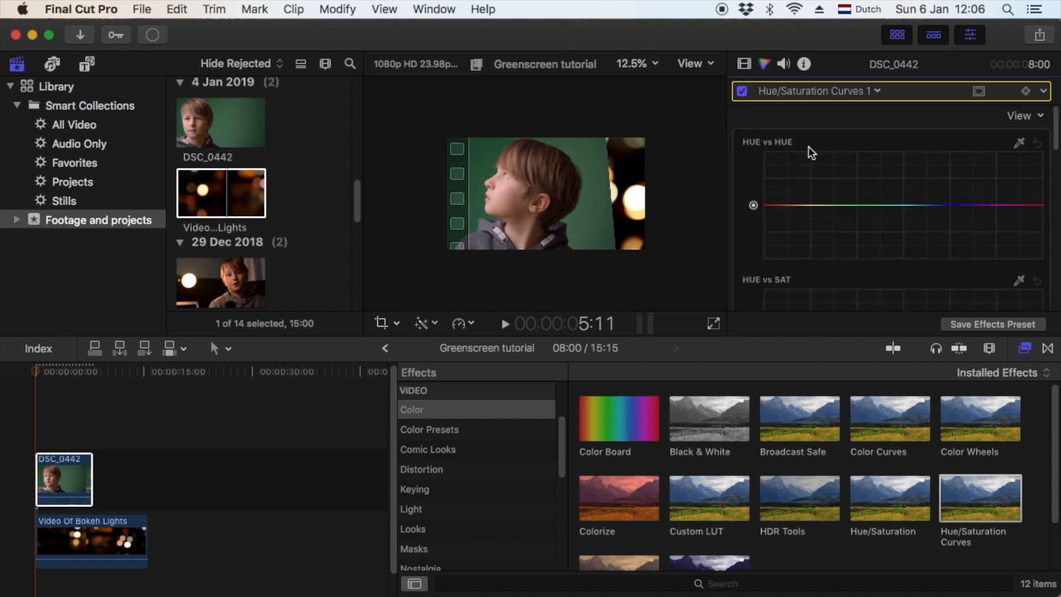
{"action": "left_click", "coordinate": [1020, 144]}
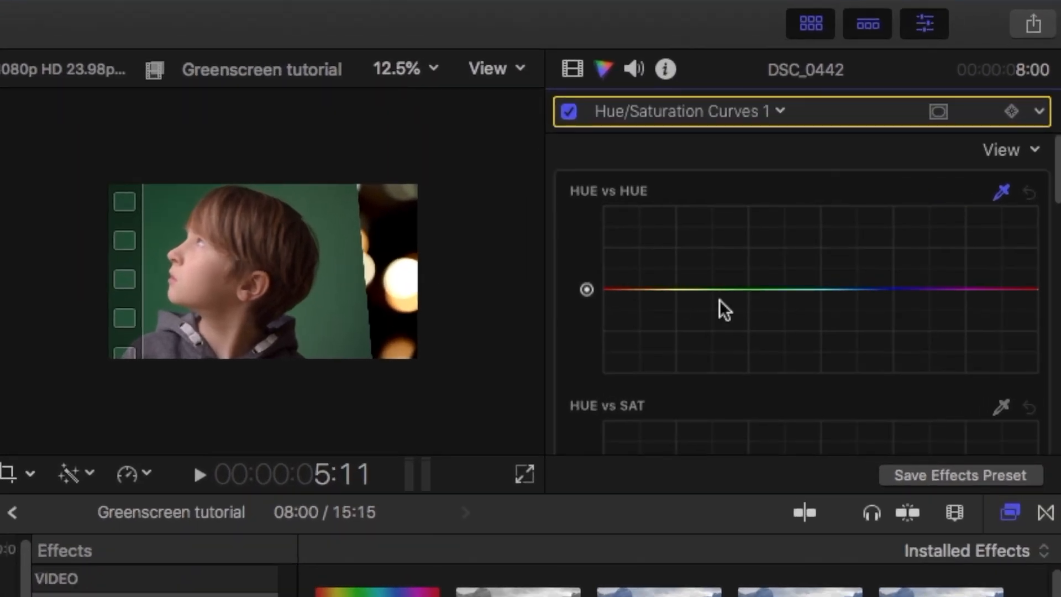
{"action": "left_click", "coordinate": [730, 288]}
{"action": "left_click_drag", "start_coordinate": [771, 289], "coordinate": [770, 275]}
Sample the green backdrop for the HUE vs SAT curve and raise its green point to boost the saturation
{"action": "scroll", "coordinate": [773, 329], "scroll_direction": "down", "scroll_amount": 1}
{"action": "scroll", "coordinate": [774, 329], "scroll_direction": "down", "scroll_amount": 5}
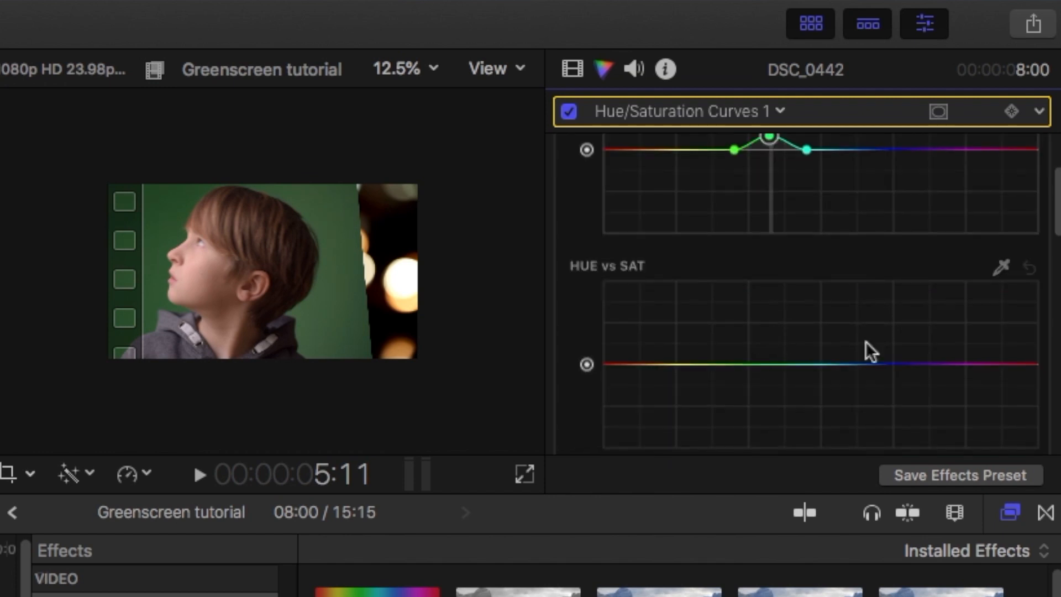
{"action": "left_click", "coordinate": [1000, 264]}
{"action": "left_click", "coordinate": [533, 315]}
{"action": "mouse_move", "coordinate": [778, 325]}
{"action": "left_mouse_down"}
{"action": "mouse_move", "coordinate": [781, 284]}
{"action": "mouse_move", "coordinate": [778, 304]}
{"action": "left_mouse_up"}
Sample the green backdrop for the HUE vs LUMA curve and lower its green point very slightly
{"action": "scroll", "coordinate": [1044, 265], "scroll_direction": "down", "scroll_amount": 6}
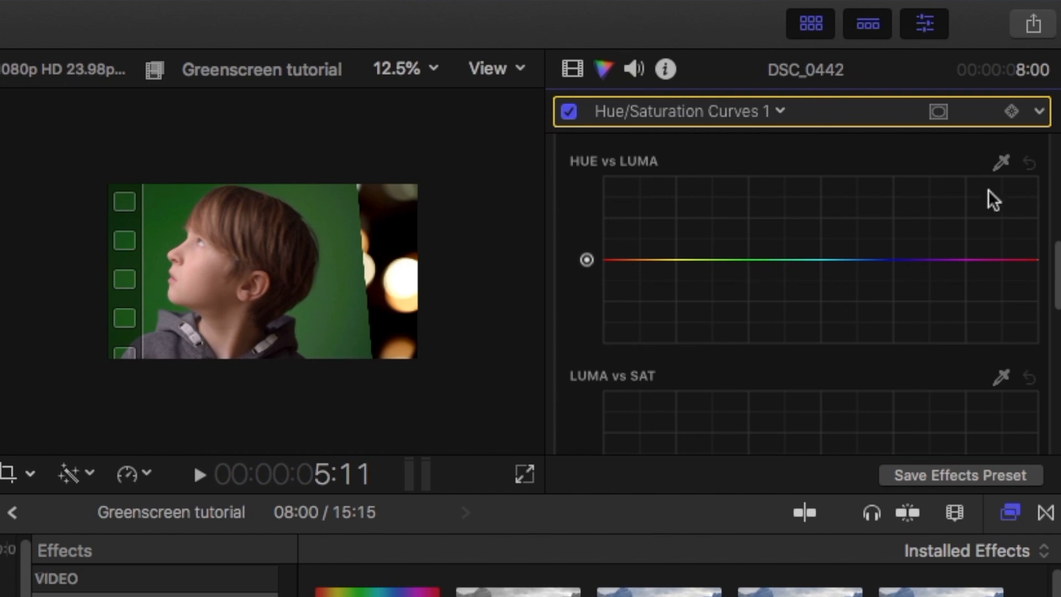
{"action": "left_click", "coordinate": [1003, 159]}
{"action": "mouse_move", "coordinate": [771, 260]}
{"action": "left_mouse_down"}
{"action": "mouse_move", "coordinate": [777, 235]}
{"action": "mouse_move", "coordinate": [774, 262]}
{"action": "left_mouse_up"}
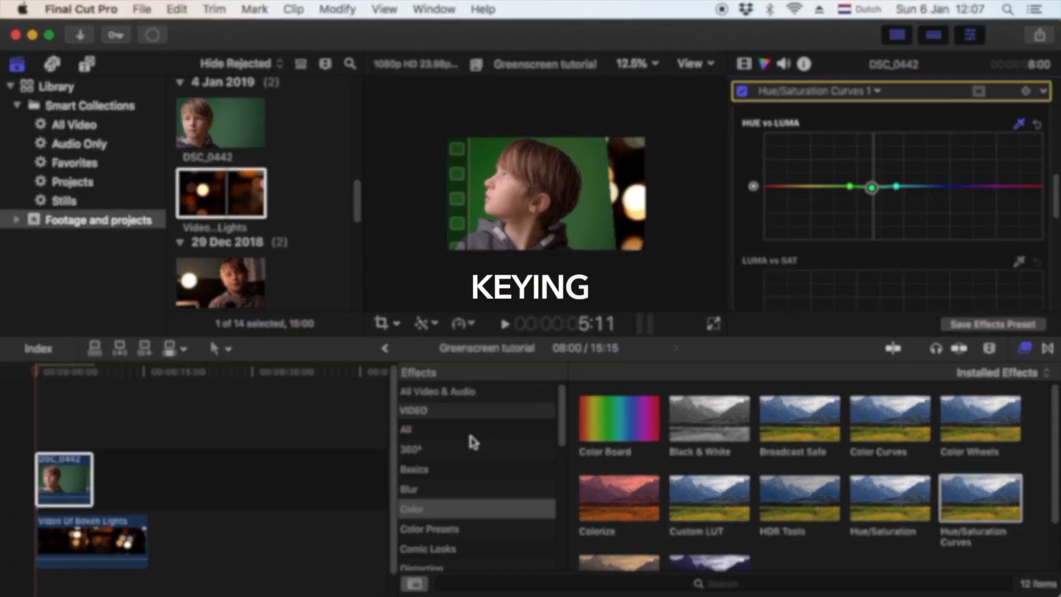
Search all video effects for "key" and apply the Keyer effect to the DSC_0442 clip
{"action": "left_click", "coordinate": [474, 434]}
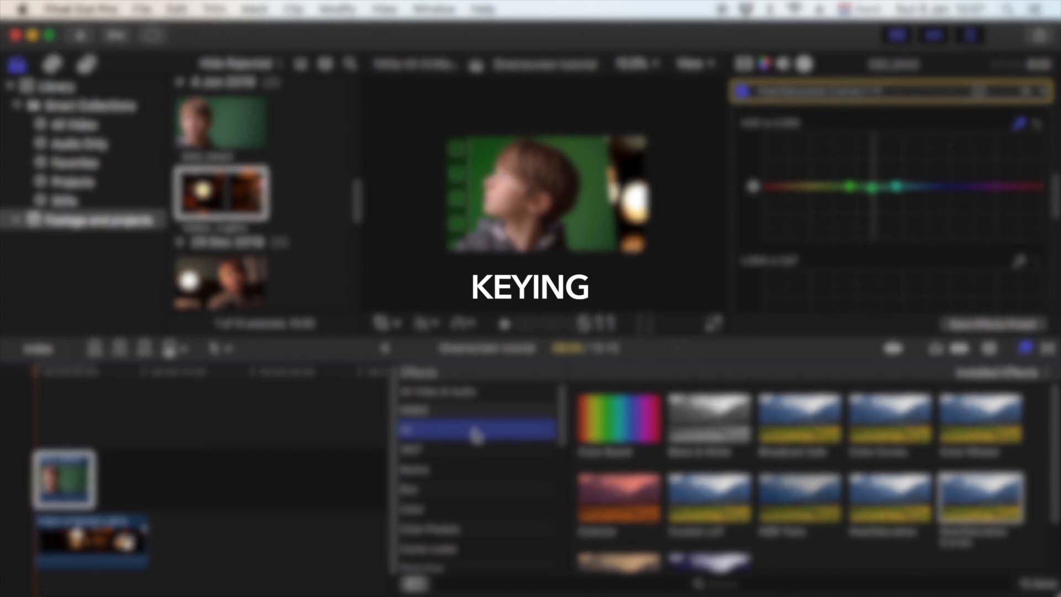
{"action": "left_click", "coordinate": [562, 582]}
{"action": "type", "text": "key"}
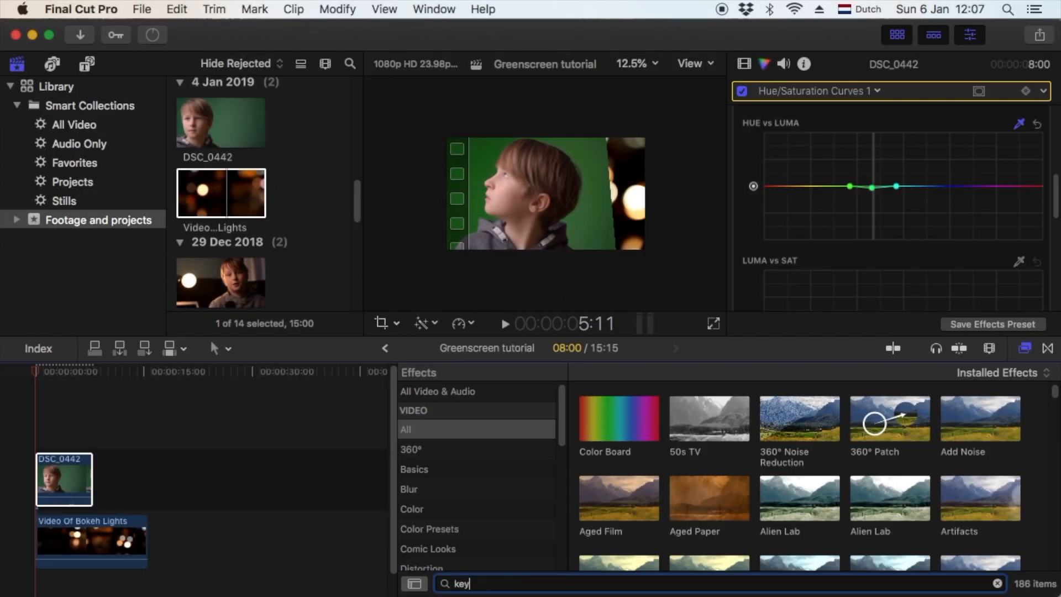
{"action": "left_click_drag", "start_coordinate": [638, 420], "coordinate": [74, 478]}
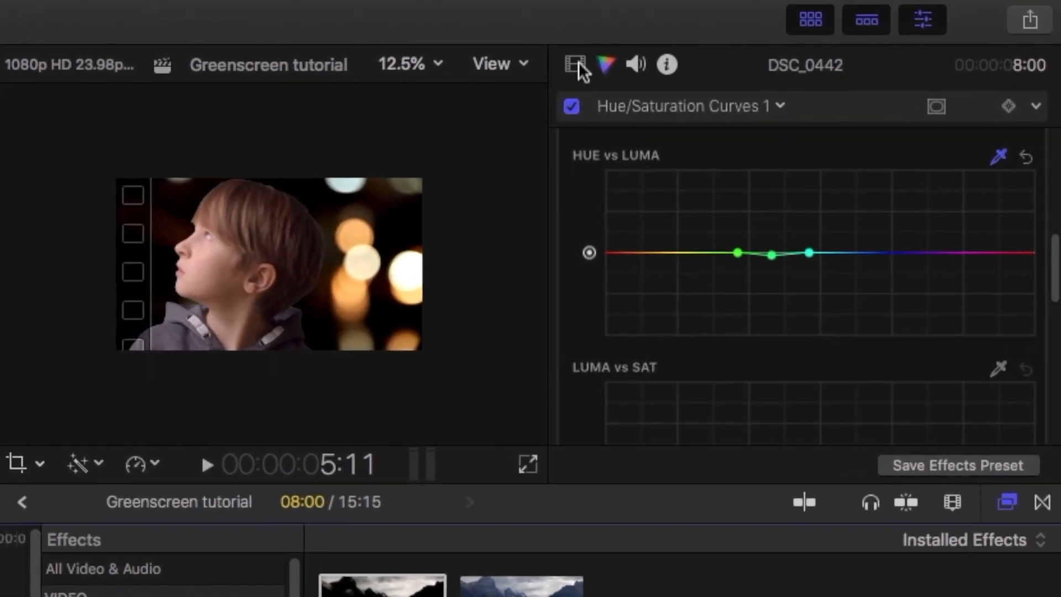
Show the clip's video effect settings with the viewer fitted and enlarged, and display the Keyer result as a matte
{"action": "left_click", "coordinate": [576, 64]}
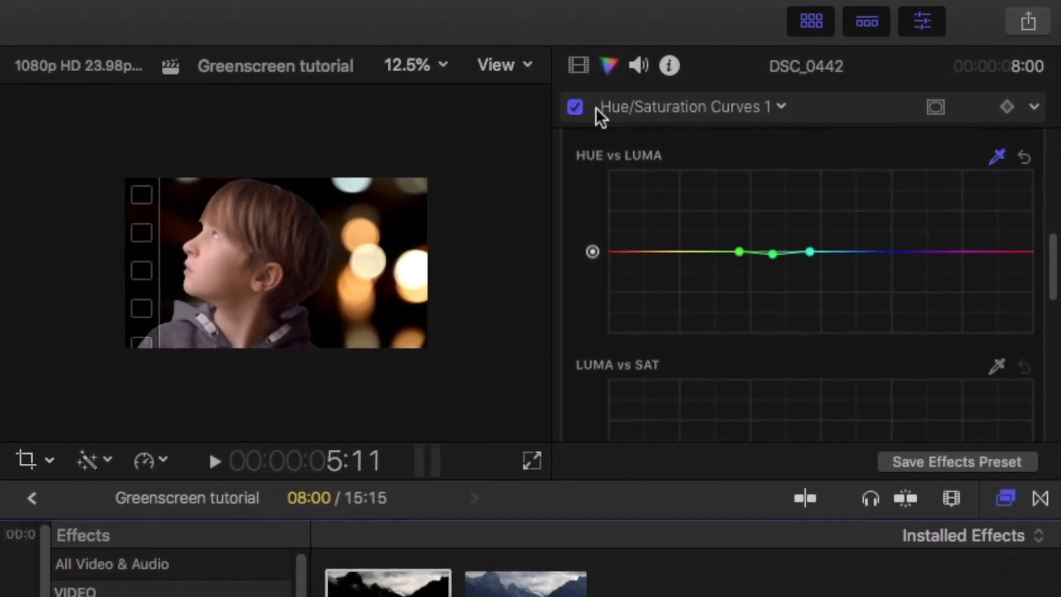
{"action": "left_click", "coordinate": [452, 64]}
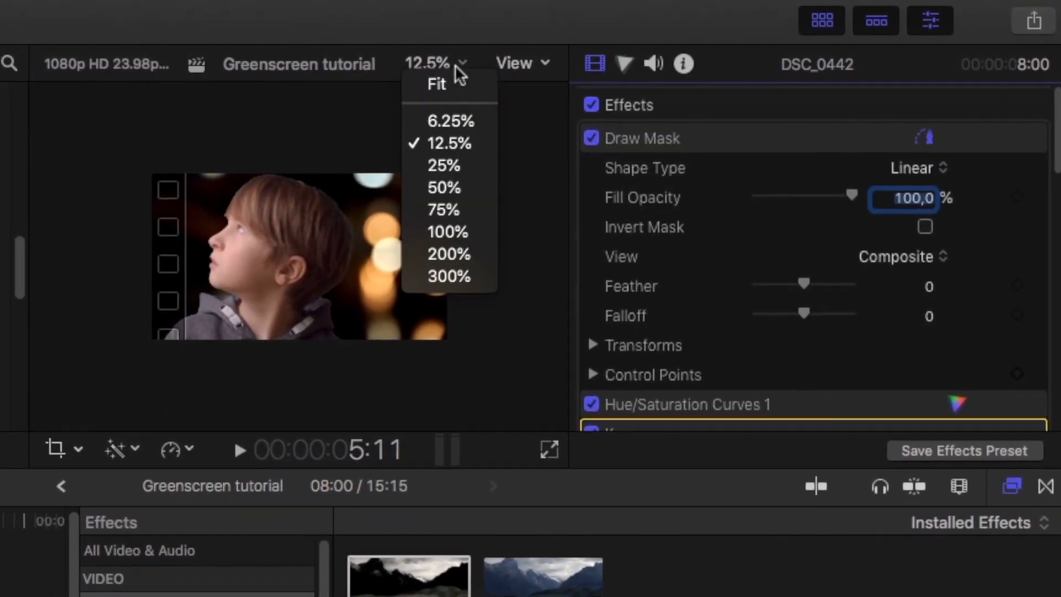
{"action": "left_click", "coordinate": [454, 87]}
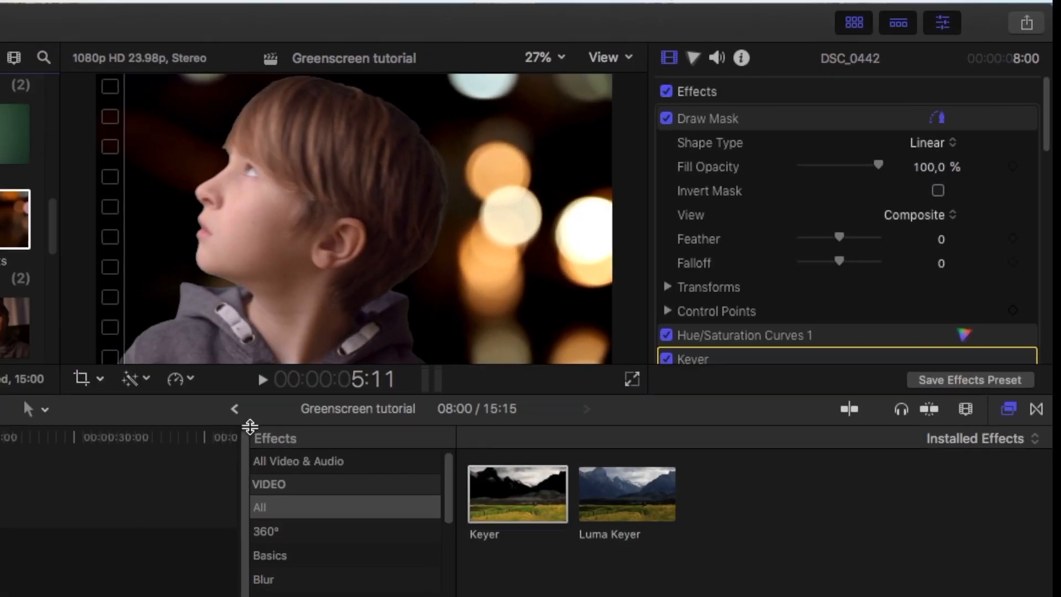
{"action": "left_click_drag", "start_coordinate": [249, 426], "coordinate": [250, 458]}
{"action": "scroll", "coordinate": [757, 243], "scroll_direction": "down", "scroll_amount": 10}
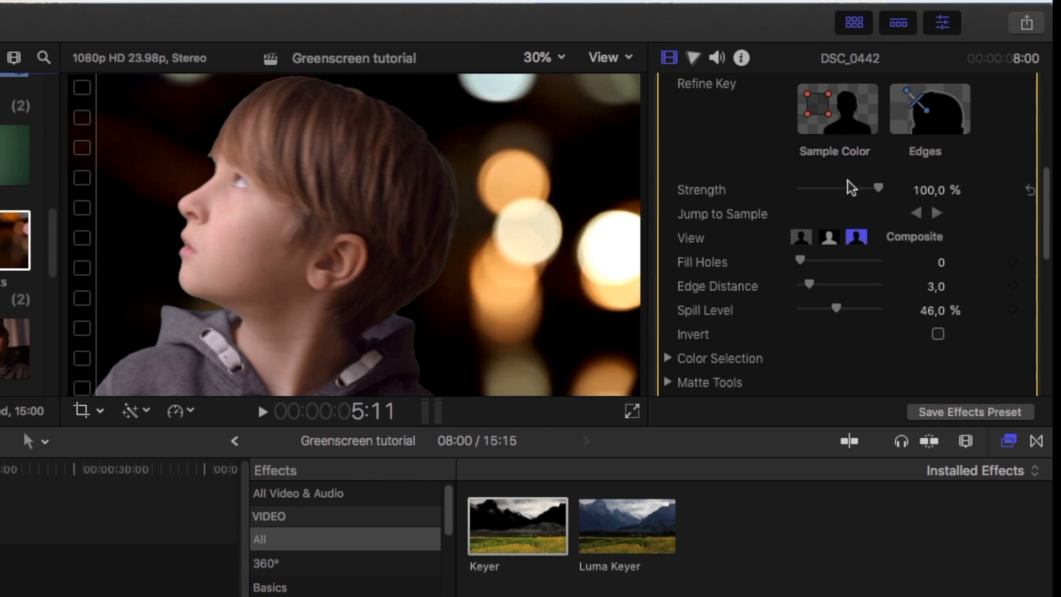
{"action": "left_click", "coordinate": [833, 242]}
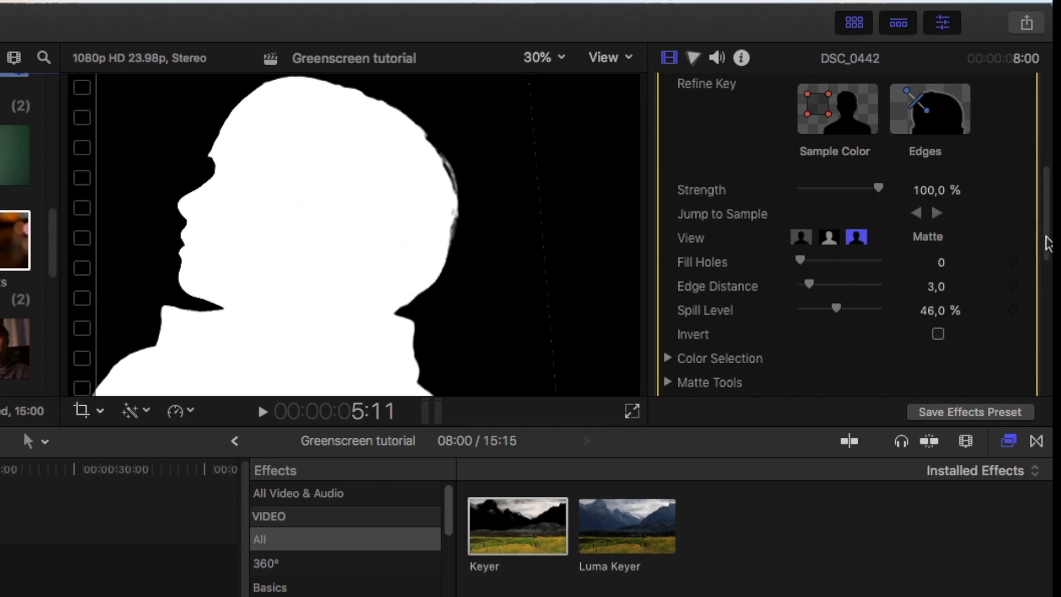
Set the Keyer's Matte Tools Levels to a 0.06 black point and 0.83 white point, and return to the Composite view
{"action": "scroll", "coordinate": [1046, 244], "scroll_direction": "down", "scroll_amount": 5}
{"action": "scroll", "coordinate": [1042, 270], "scroll_direction": "down", "scroll_amount": 2}
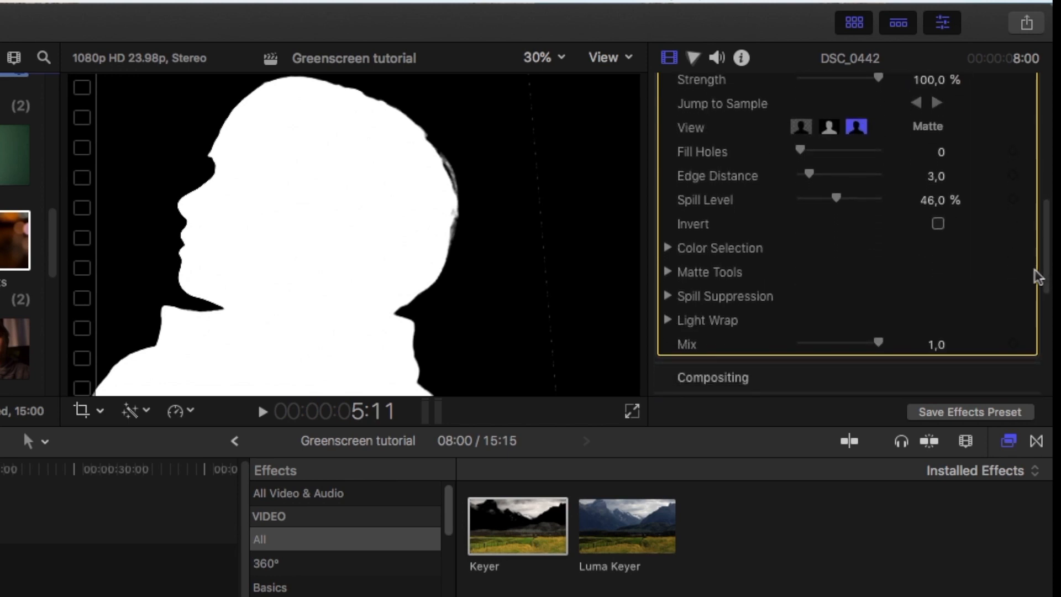
{"action": "left_click", "coordinate": [669, 263]}
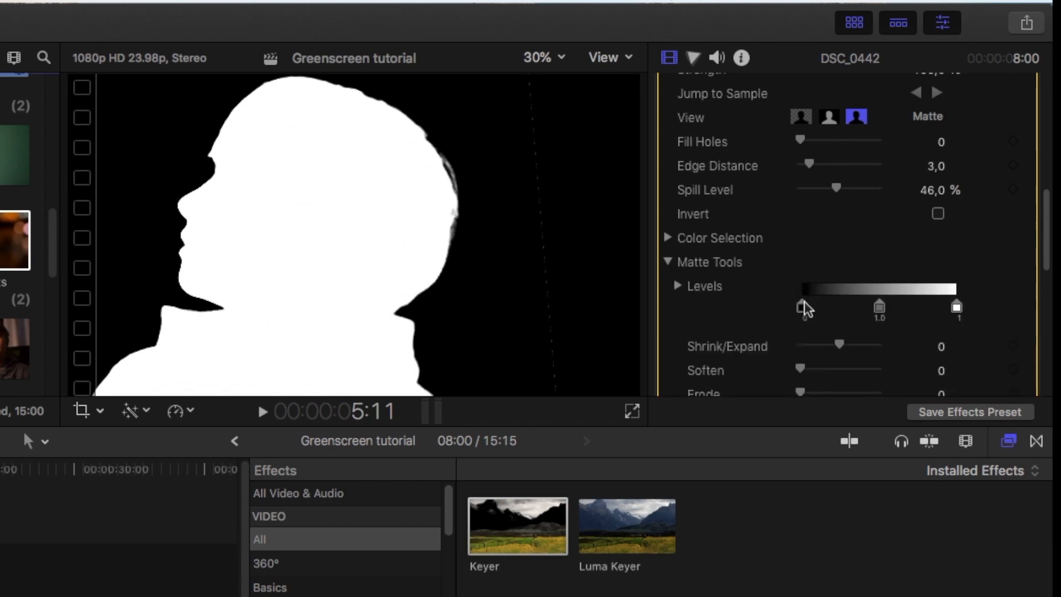
{"action": "left_click_drag", "start_coordinate": [805, 310], "coordinate": [816, 311]}
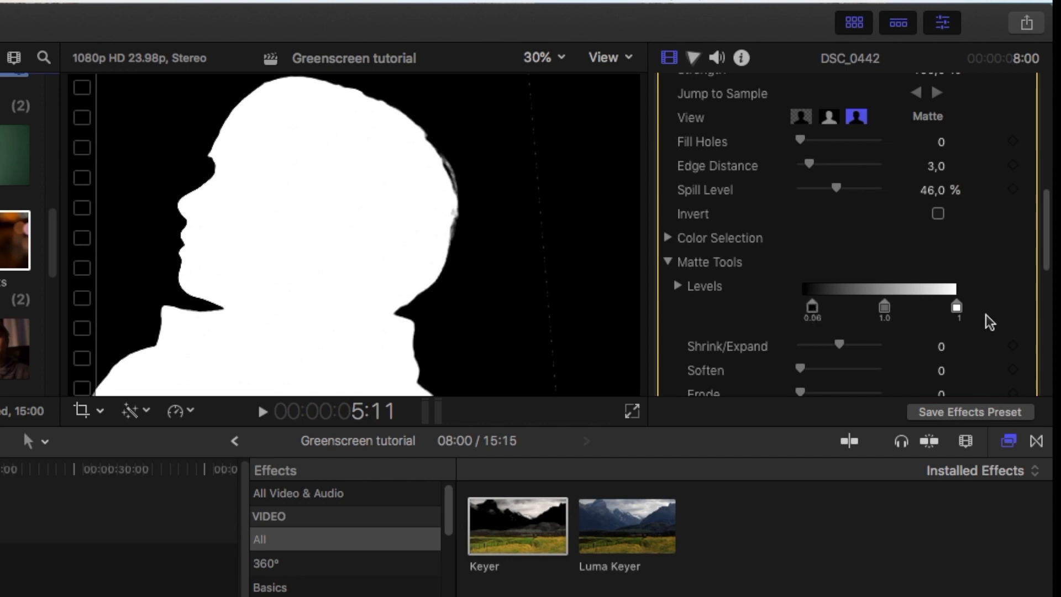
{"action": "left_click_drag", "start_coordinate": [956, 308], "coordinate": [938, 323]}
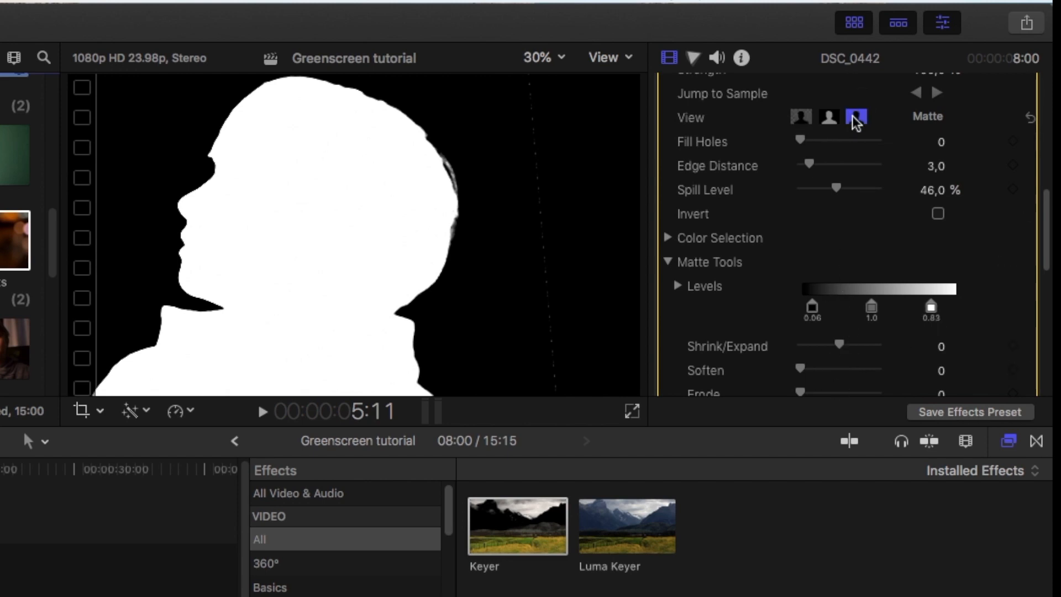
{"action": "left_click", "coordinate": [800, 118]}
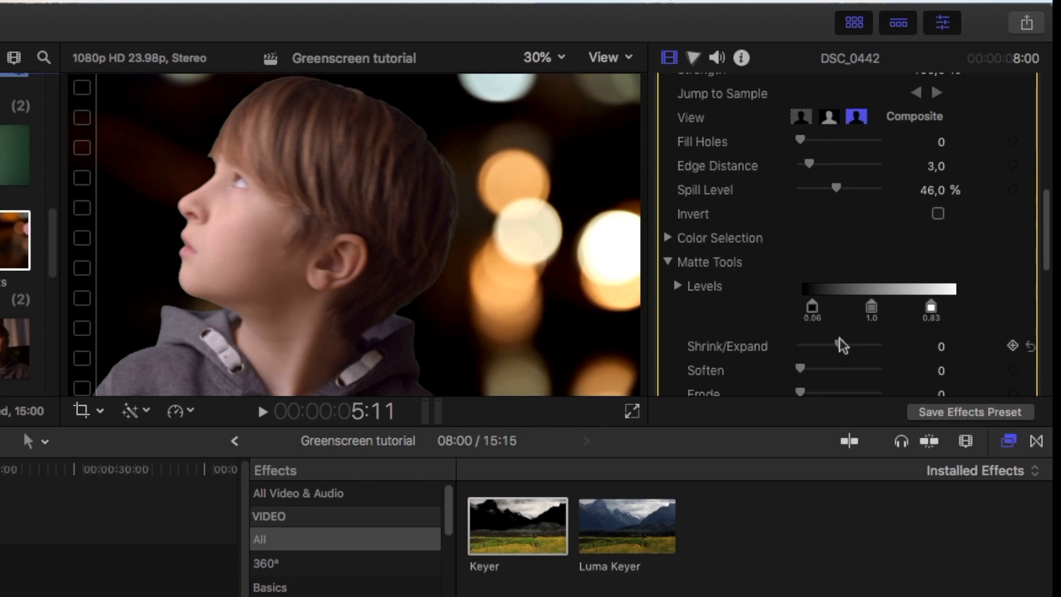
Set the matte's Soften to 3.37 and Shrink/Expand to -10
{"action": "left_click_drag", "start_coordinate": [842, 346], "coordinate": [839, 346]}
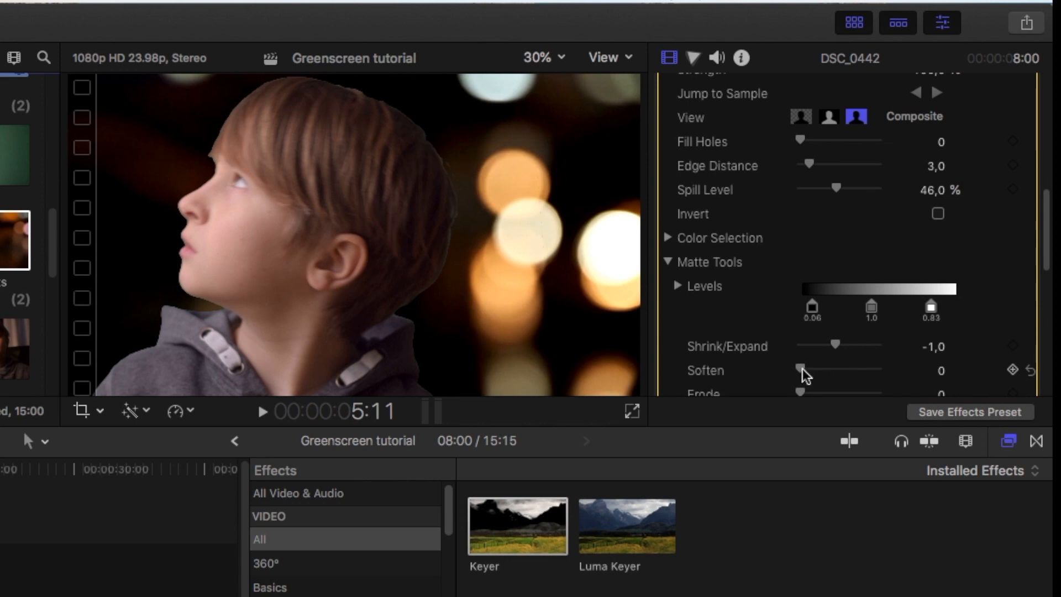
{"action": "left_click_drag", "start_coordinate": [805, 369], "coordinate": [837, 373]}
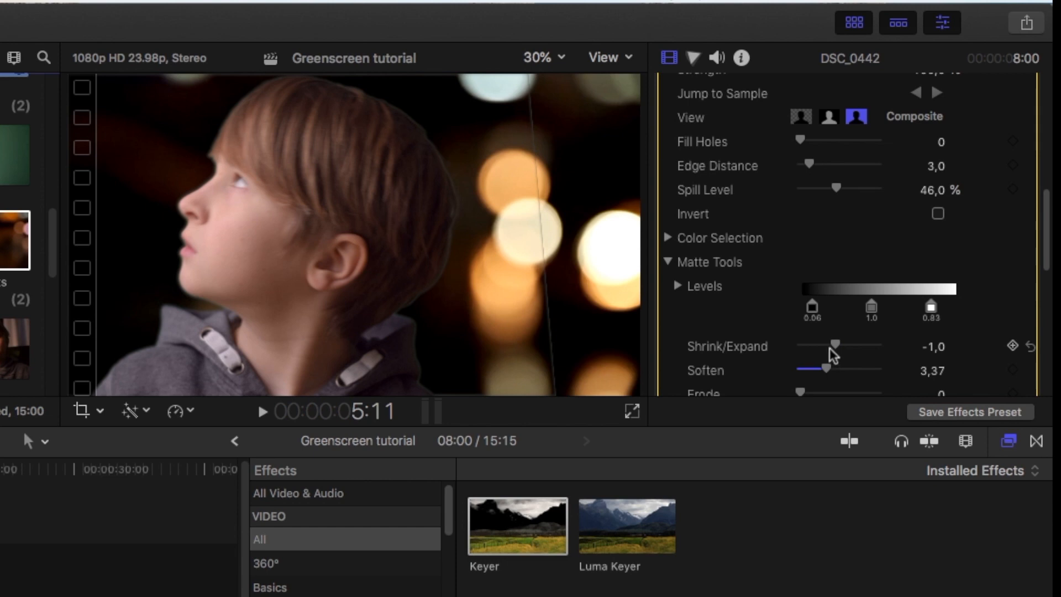
{"action": "left_click_drag", "start_coordinate": [832, 342], "coordinate": [820, 346]}
{"action": "left_click_drag", "start_coordinate": [814, 348], "coordinate": [784, 347]}
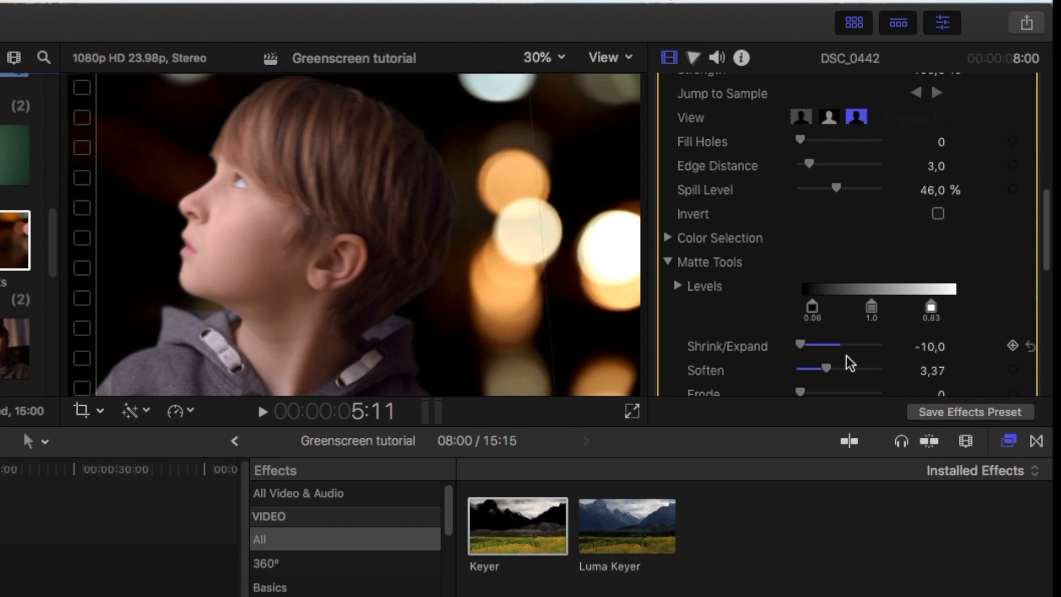
Expand the Keyer's Light Wrap settings and set its Amount to 41
{"action": "scroll", "coordinate": [884, 297], "scroll_direction": "down", "scroll_amount": 1}
{"action": "scroll", "coordinate": [834, 339], "scroll_direction": "up", "scroll_amount": 4}
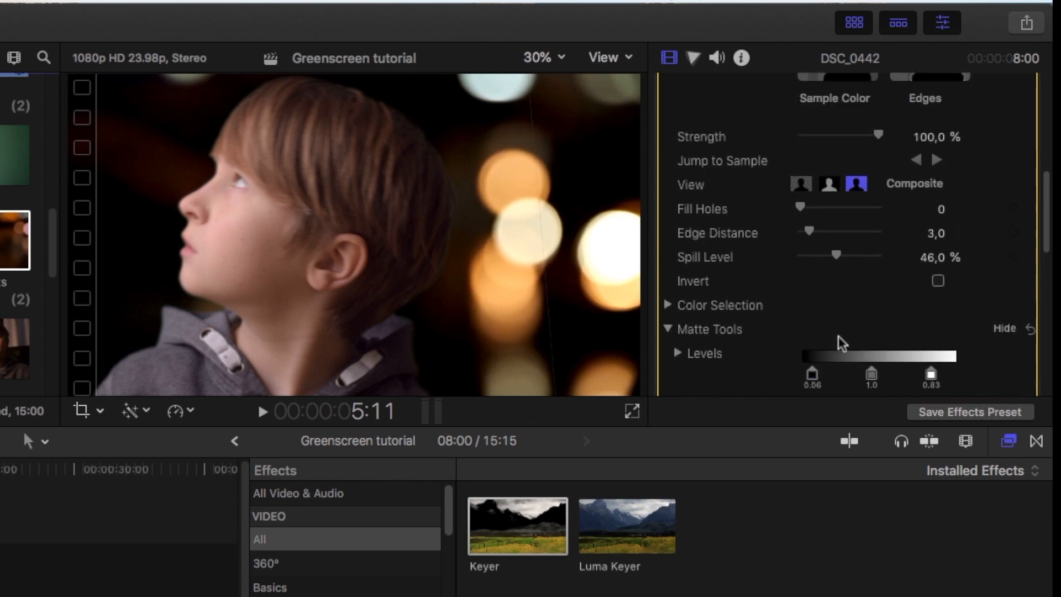
{"action": "scroll", "coordinate": [1045, 249], "scroll_direction": "down", "scroll_amount": 2}
{"action": "left_click_drag", "start_coordinate": [1046, 251], "coordinate": [1030, 289]}
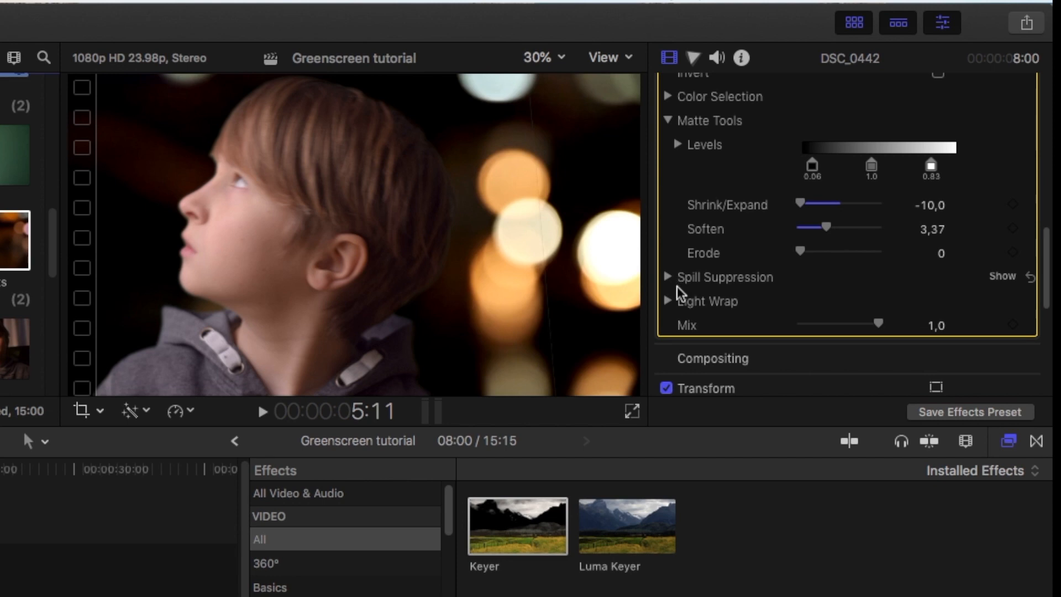
{"action": "left_click", "coordinate": [670, 301]}
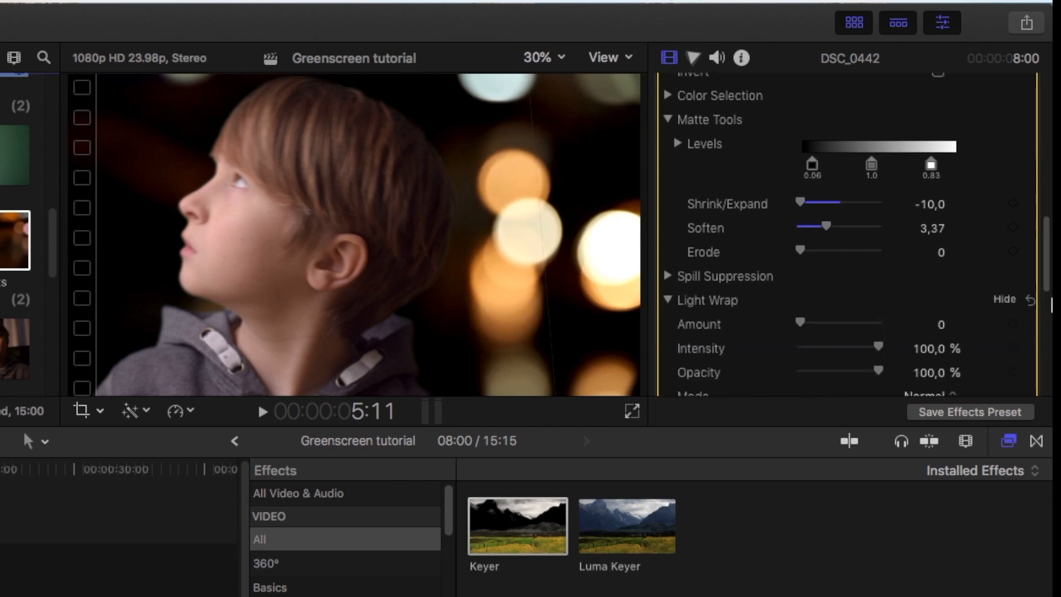
{"action": "scroll", "coordinate": [1047, 275], "scroll_direction": "down", "scroll_amount": 2}
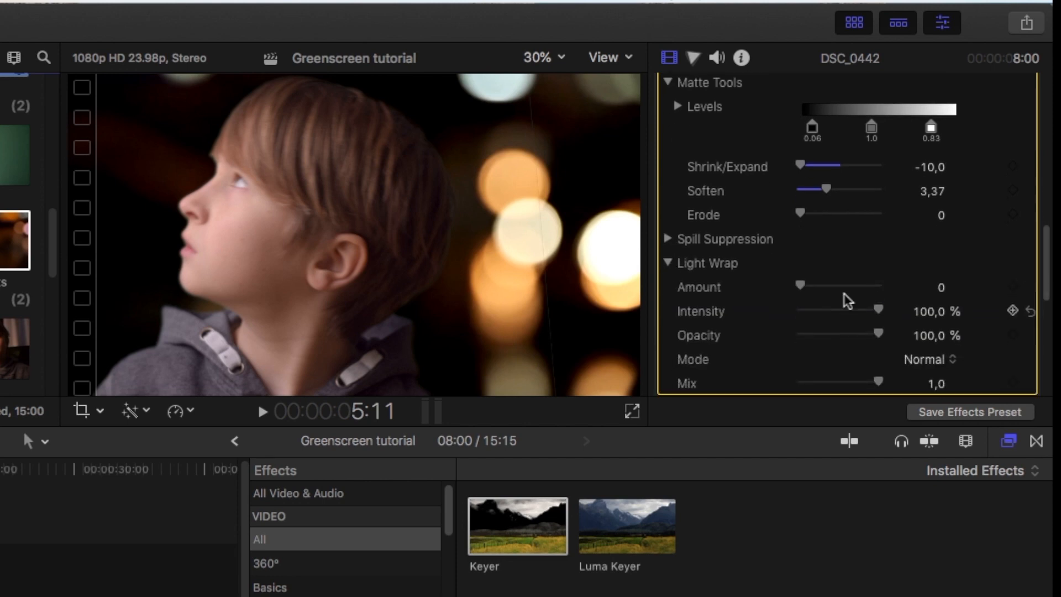
{"action": "left_click_drag", "start_coordinate": [803, 287], "coordinate": [872, 290]}
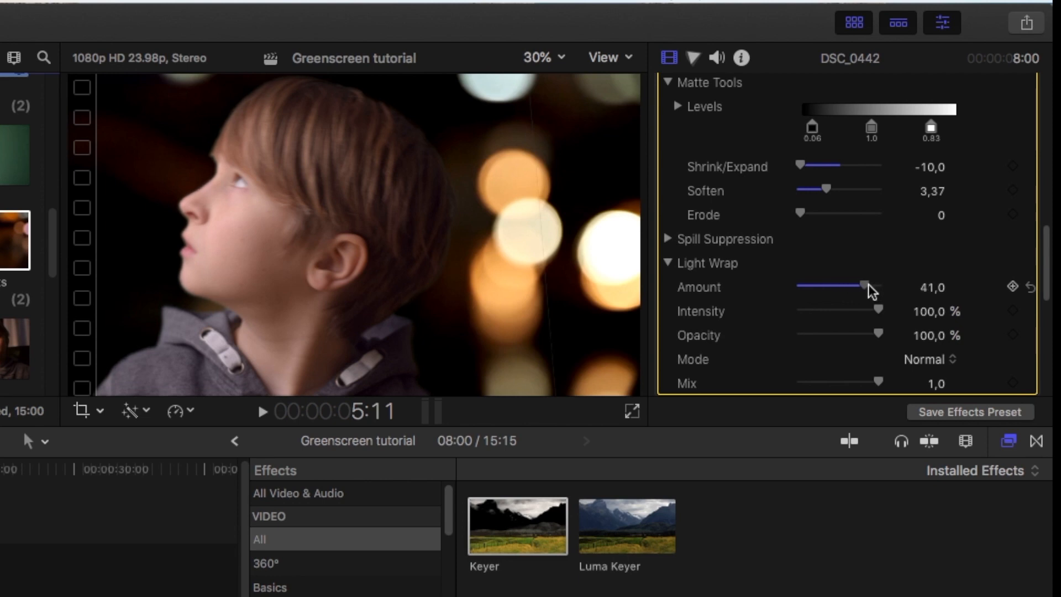
Set the Light Wrap mode to Lighten and its Intensity to 41.44%
{"action": "left_click", "coordinate": [923, 361]}
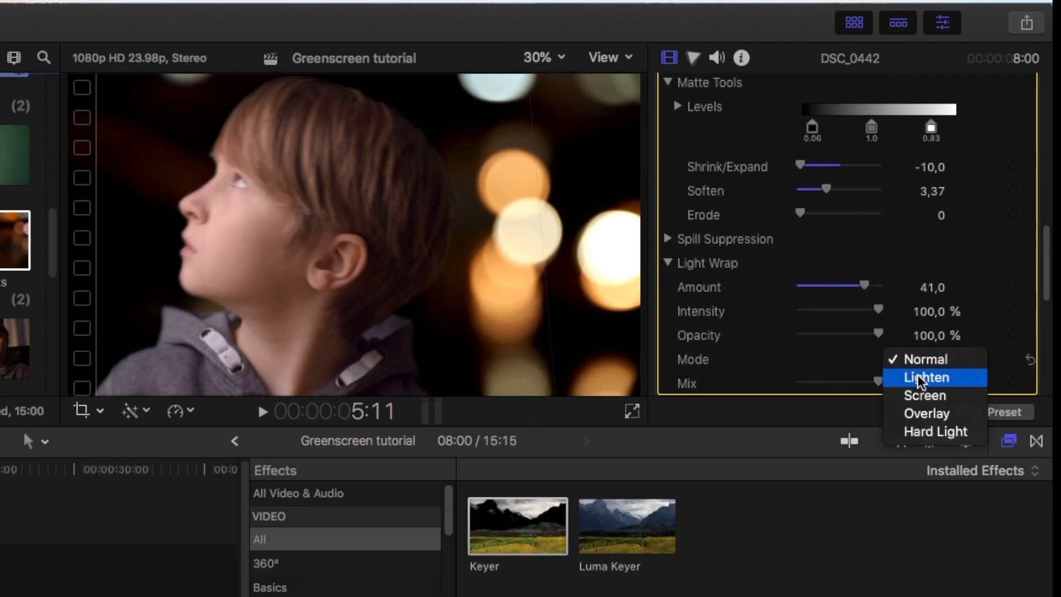
{"action": "left_click", "coordinate": [920, 379]}
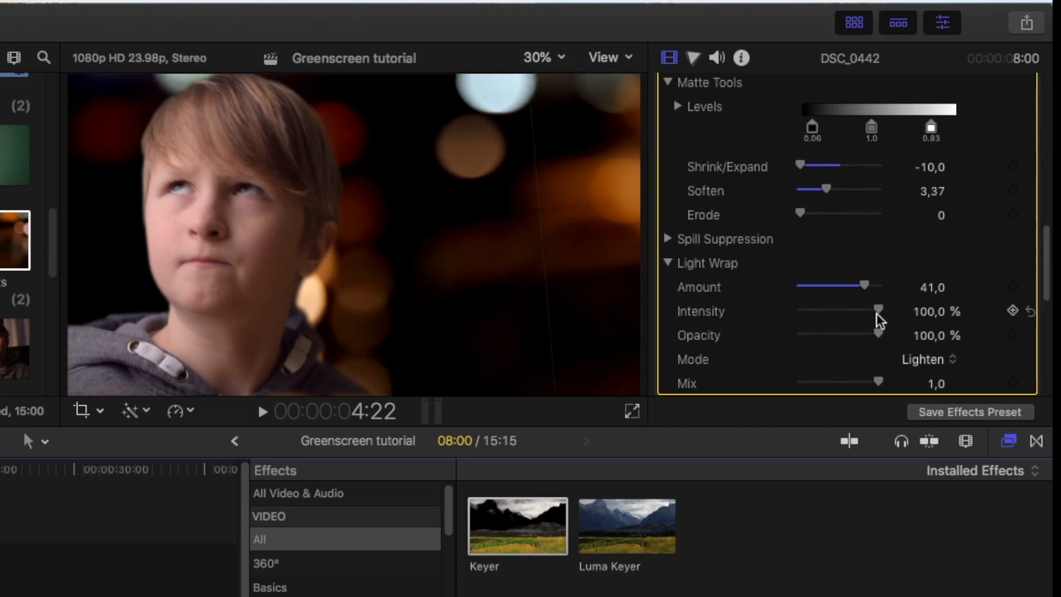
{"action": "left_click_drag", "start_coordinate": [877, 311], "coordinate": [831, 314]}
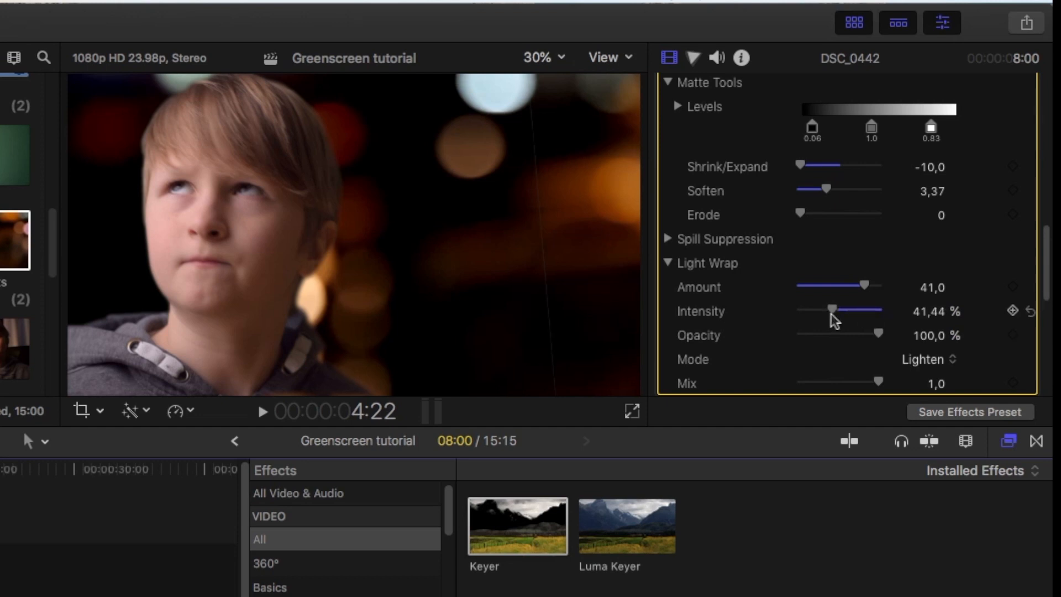
Toggle the Keyer effect off and on to compare the shot with and without the key
{"action": "scroll", "coordinate": [771, 326], "scroll_direction": "up", "scroll_amount": 5}
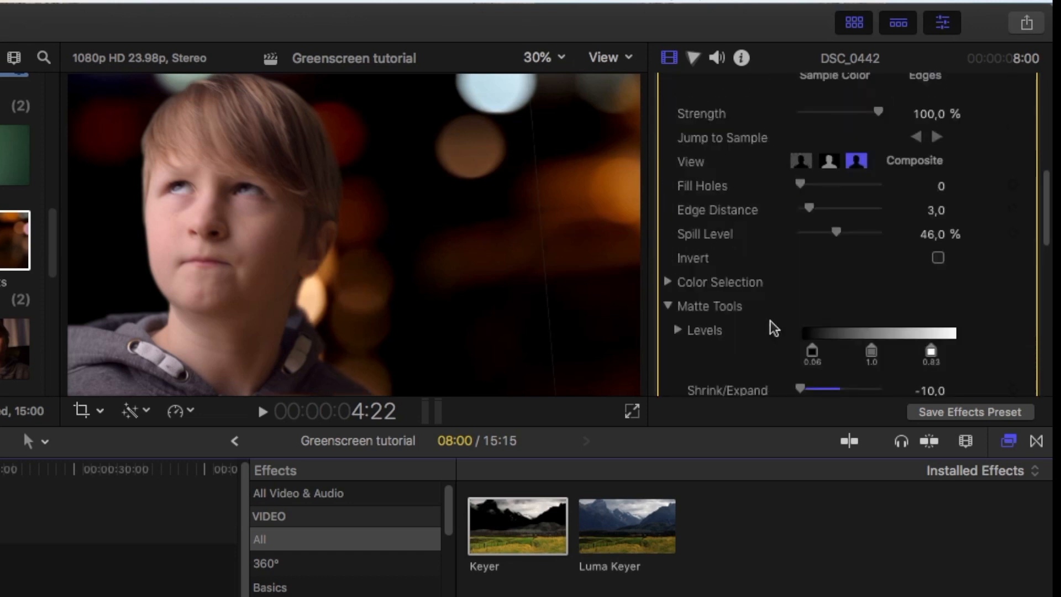
{"action": "scroll", "coordinate": [774, 328], "scroll_direction": "up", "scroll_amount": 1}
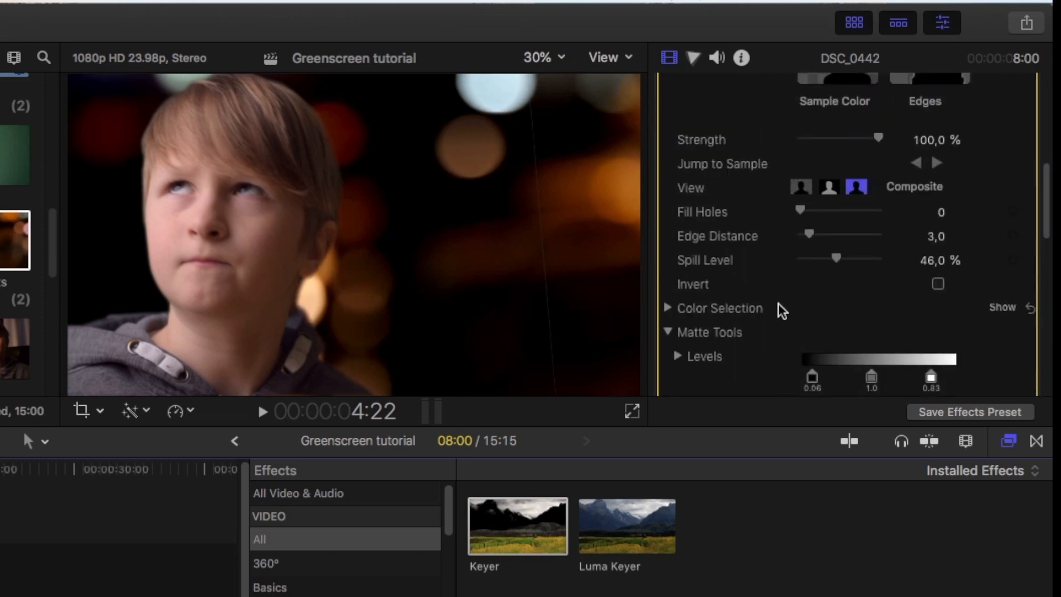
{"action": "scroll", "coordinate": [782, 311], "scroll_direction": "up", "scroll_amount": 8}
{"action": "left_click", "coordinate": [667, 263]}
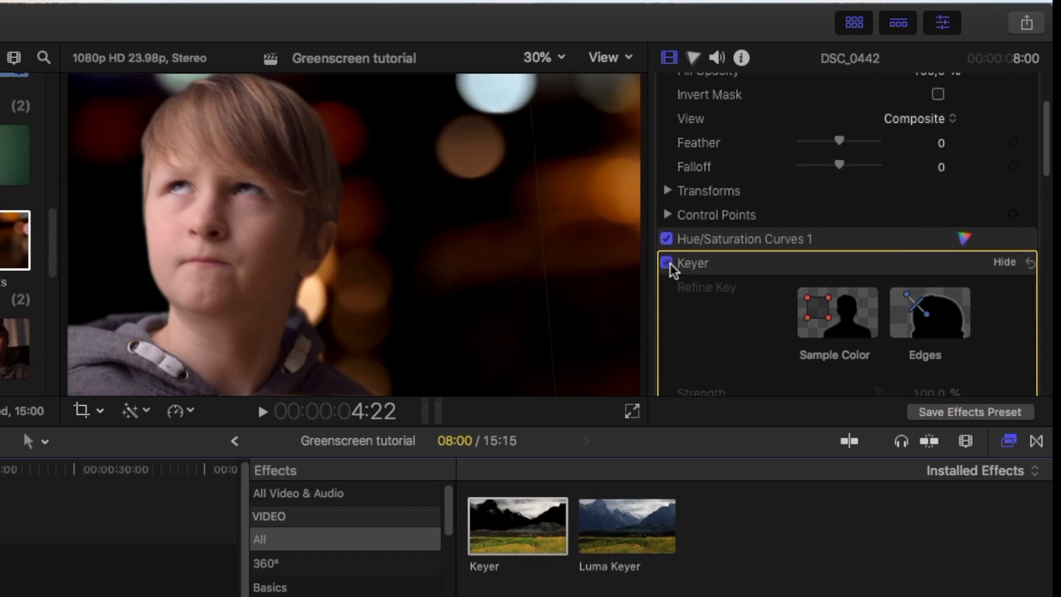
{"action": "left_click", "coordinate": [667, 264]}
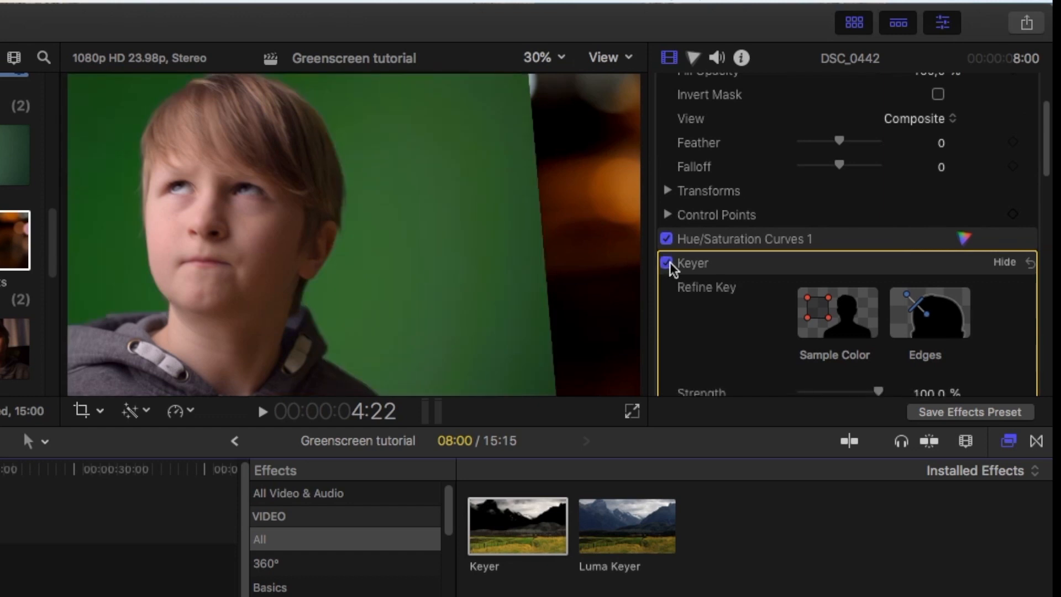
{"action": "left_click", "coordinate": [667, 264]}
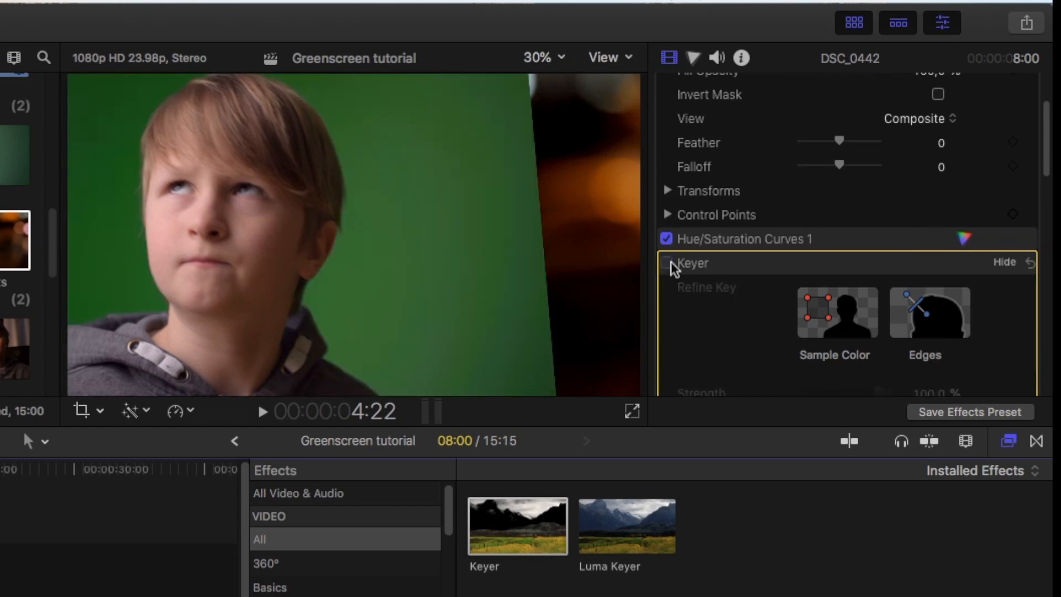
{"action": "left_click", "coordinate": [667, 264]}
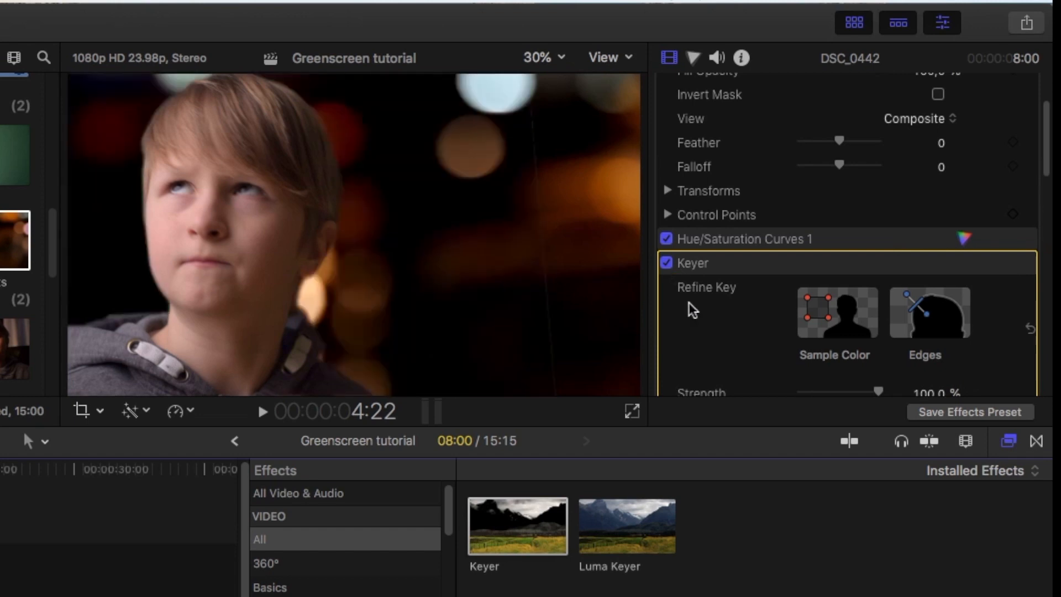
Set the Keyer matte's Shrink/Expand to -4 and its Erode to 4.29
{"action": "scroll", "coordinate": [685, 304], "scroll_direction": "up", "scroll_amount": 3}
{"action": "scroll", "coordinate": [1049, 142], "scroll_direction": "down", "scroll_amount": 10}
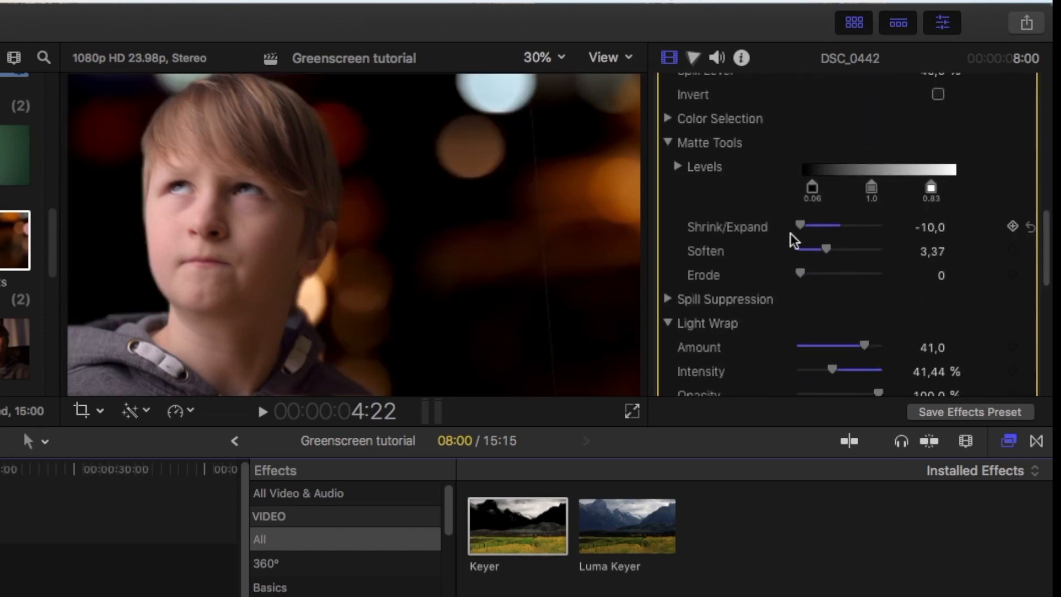
{"action": "left_click_drag", "start_coordinate": [821, 227], "coordinate": [832, 229]}
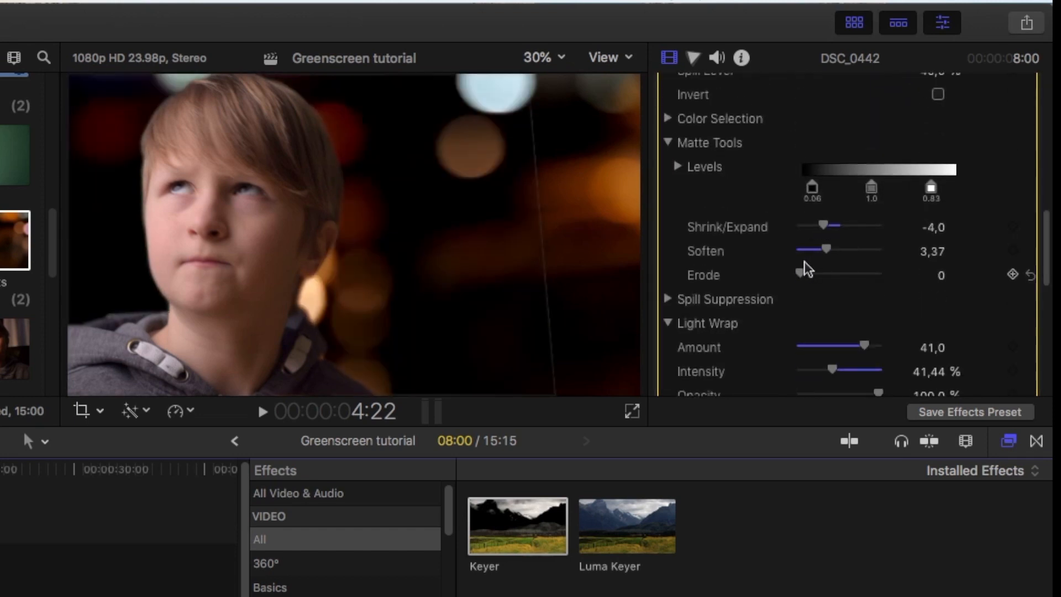
{"action": "left_click_drag", "start_coordinate": [800, 271], "coordinate": [838, 269]}
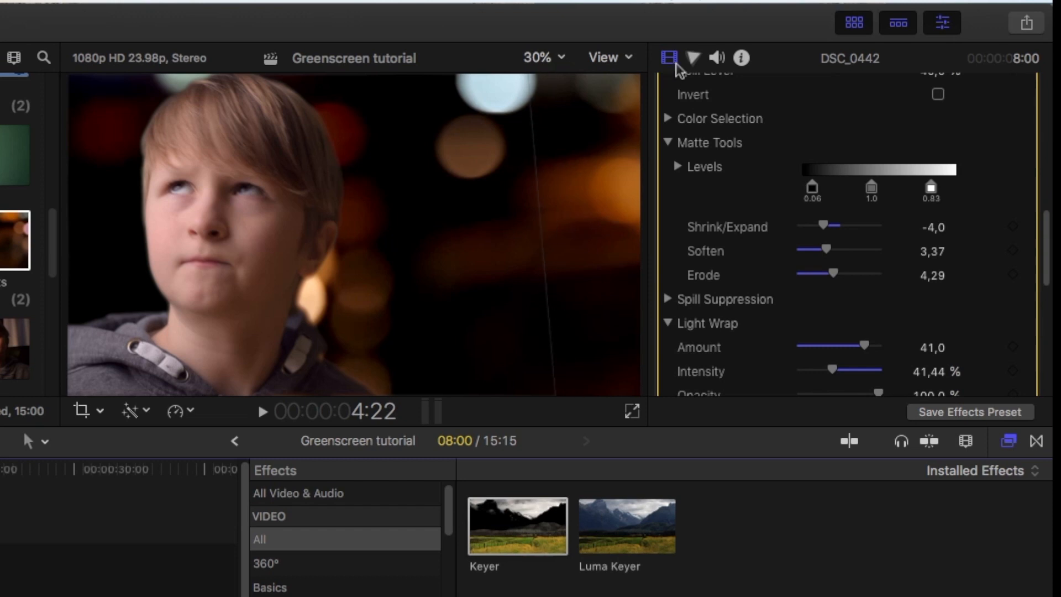
Move the Draw Mask effect below the Keyer in the clip's effects order and set its Feather to -99
{"action": "scroll", "coordinate": [774, 199], "scroll_direction": "up", "scroll_amount": 3}
{"action": "scroll", "coordinate": [812, 210], "scroll_direction": "down", "scroll_amount": 3}
{"action": "left_click_drag", "start_coordinate": [1046, 248], "coordinate": [1046, 160]}
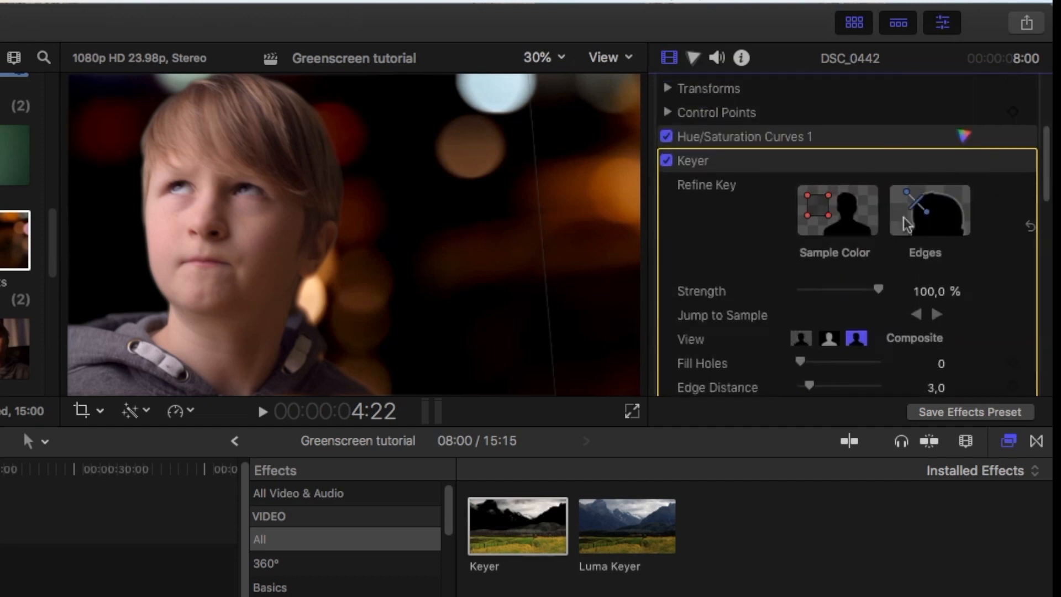
{"action": "left_click", "coordinate": [1004, 161]}
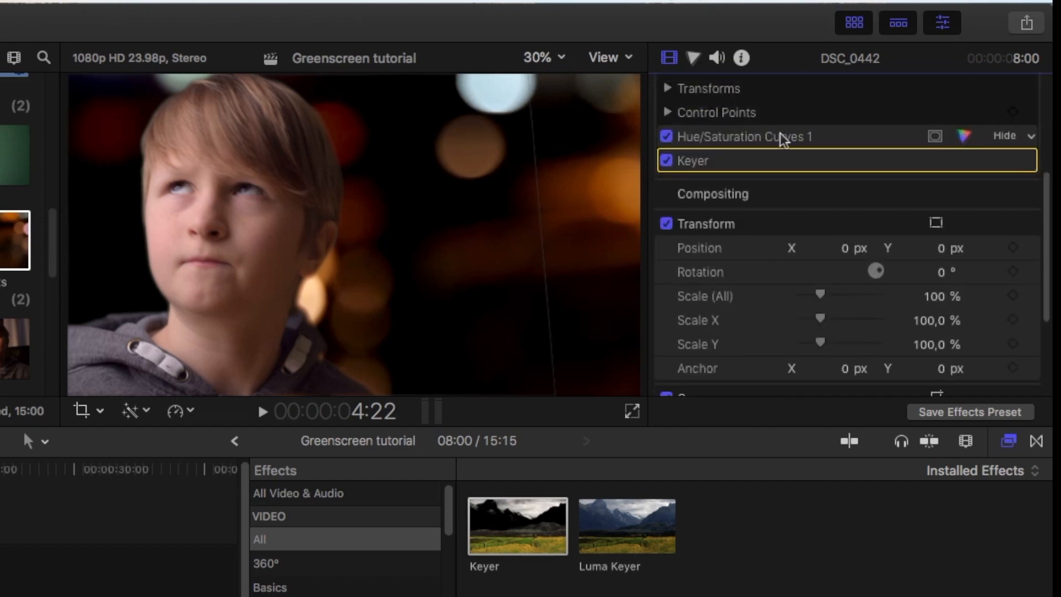
{"action": "scroll", "coordinate": [1047, 250], "scroll_direction": "up", "scroll_amount": 5}
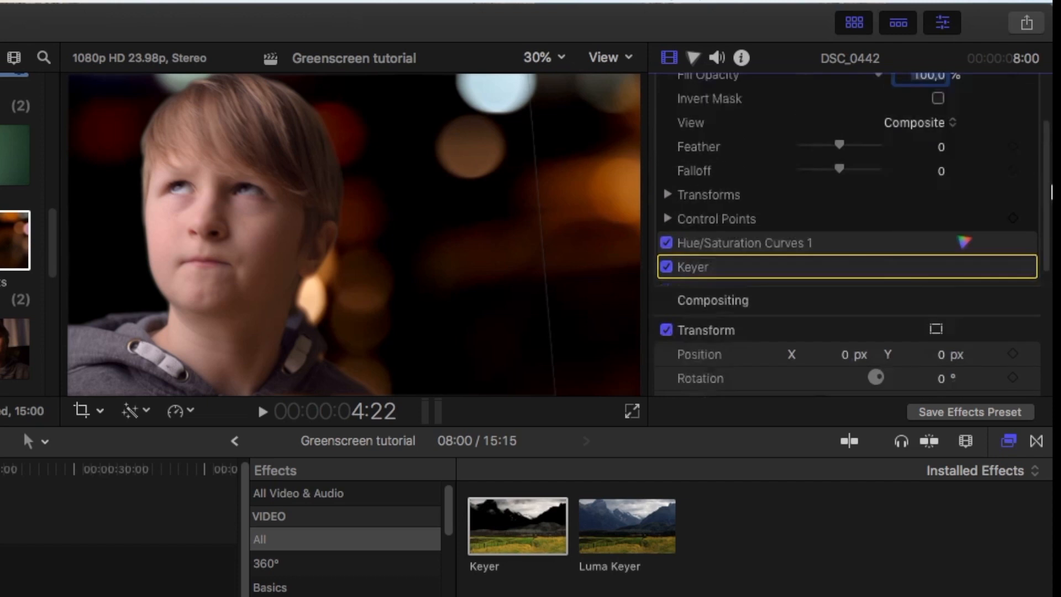
{"action": "mouse_move", "coordinate": [781, 123]}
{"action": "left_mouse_down"}
{"action": "mouse_move", "coordinate": [772, 171]}
{"action": "mouse_move", "coordinate": [779, 374]}
{"action": "mouse_move", "coordinate": [779, 238]}
{"action": "left_mouse_up"}
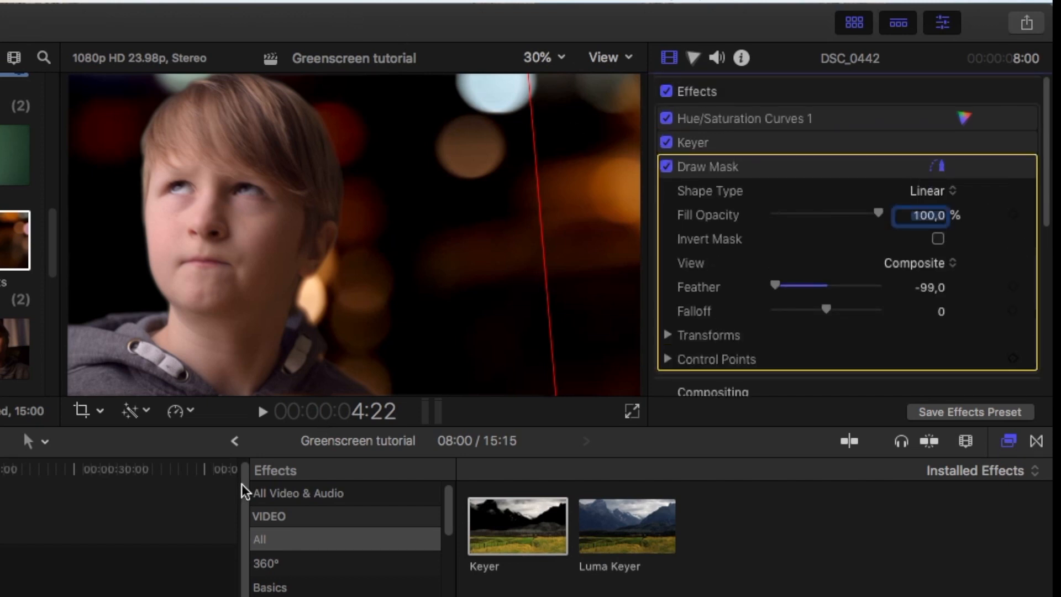
Clear the effects search, apply the Color Board effect to the DSC_0442 clip and open its color controls
{"action": "left_click", "coordinate": [743, 148]}
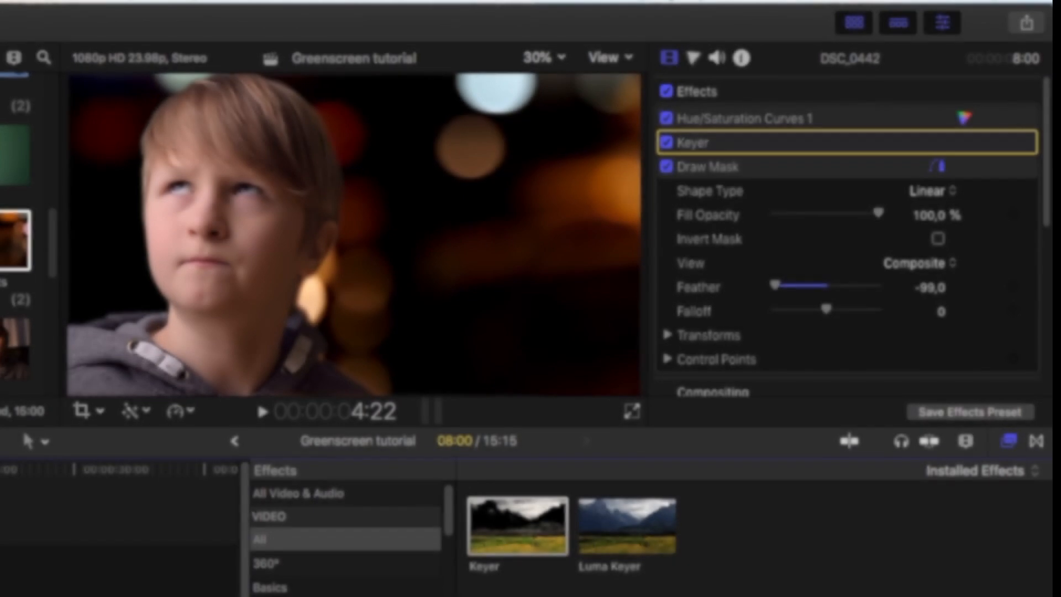
{"action": "key", "text": "BackSpace"}
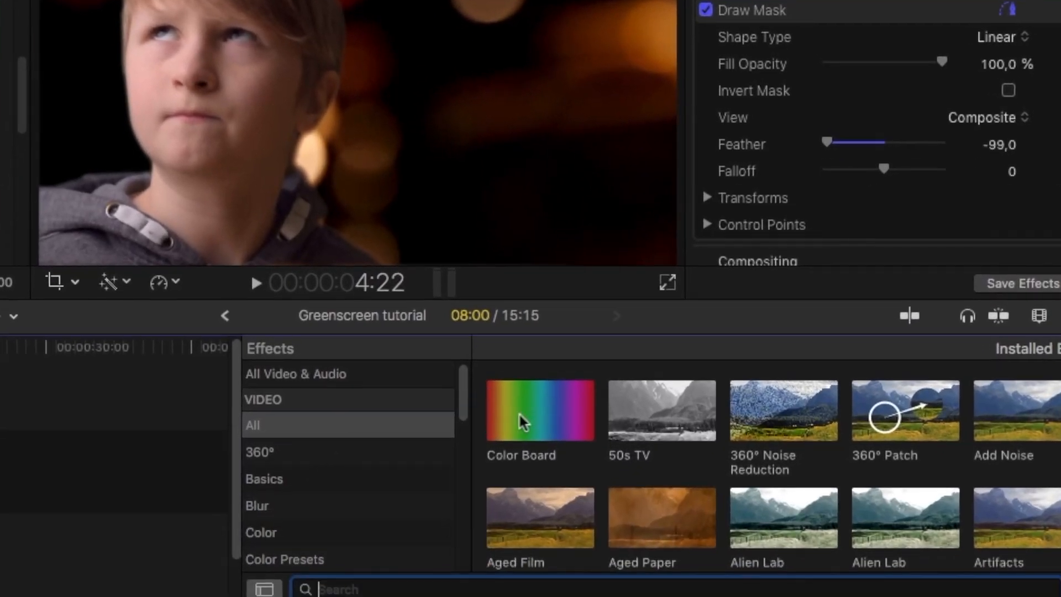
{"action": "left_click_drag", "start_coordinate": [520, 432], "coordinate": [14, 500]}
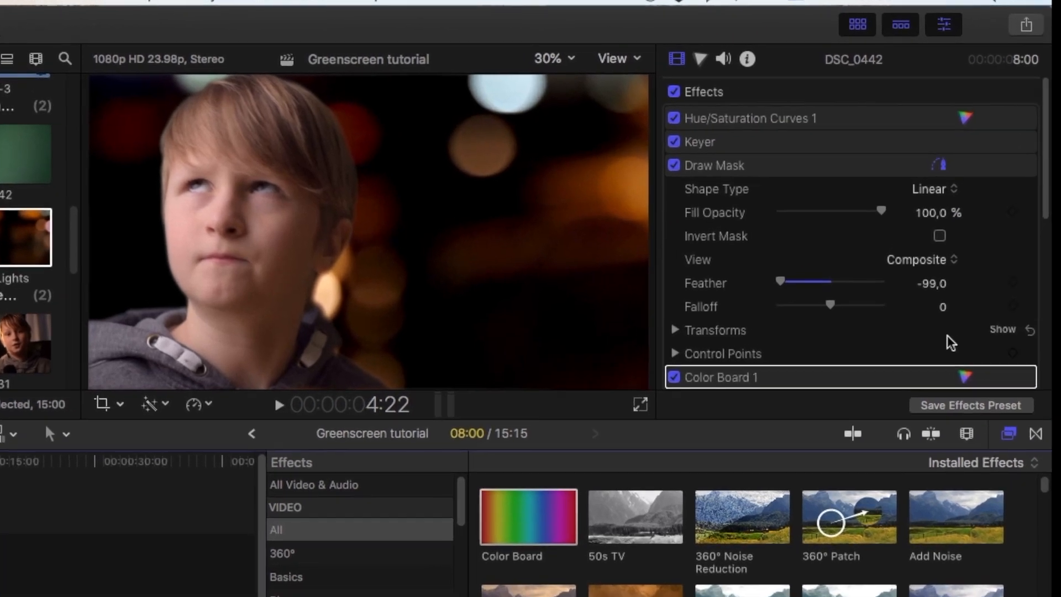
{"action": "scroll", "coordinate": [961, 310], "scroll_direction": "down", "scroll_amount": 5}
{"action": "left_click", "coordinate": [817, 185]}
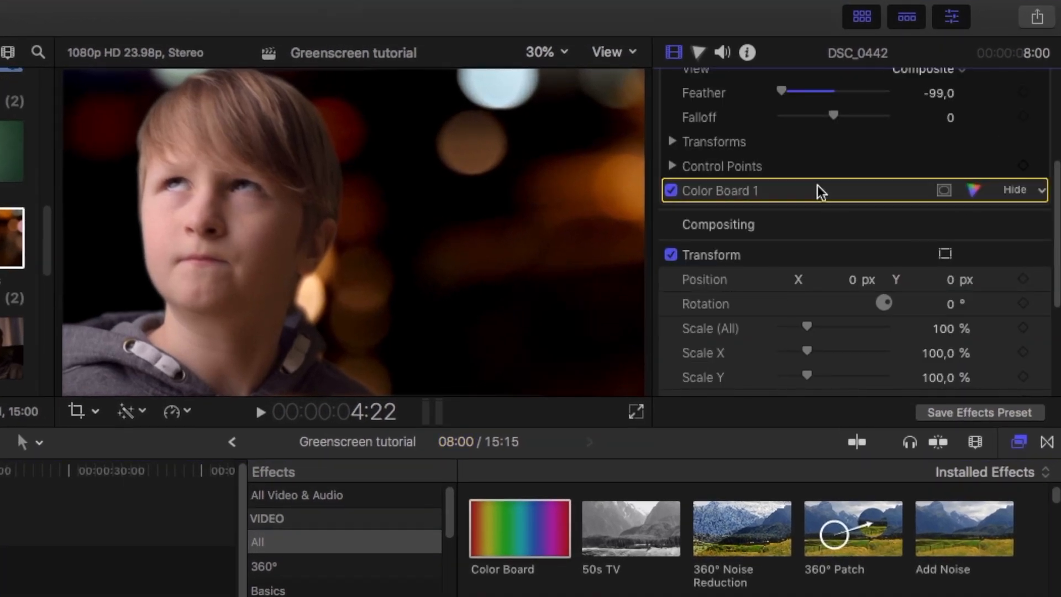
{"action": "left_click", "coordinate": [825, 199]}
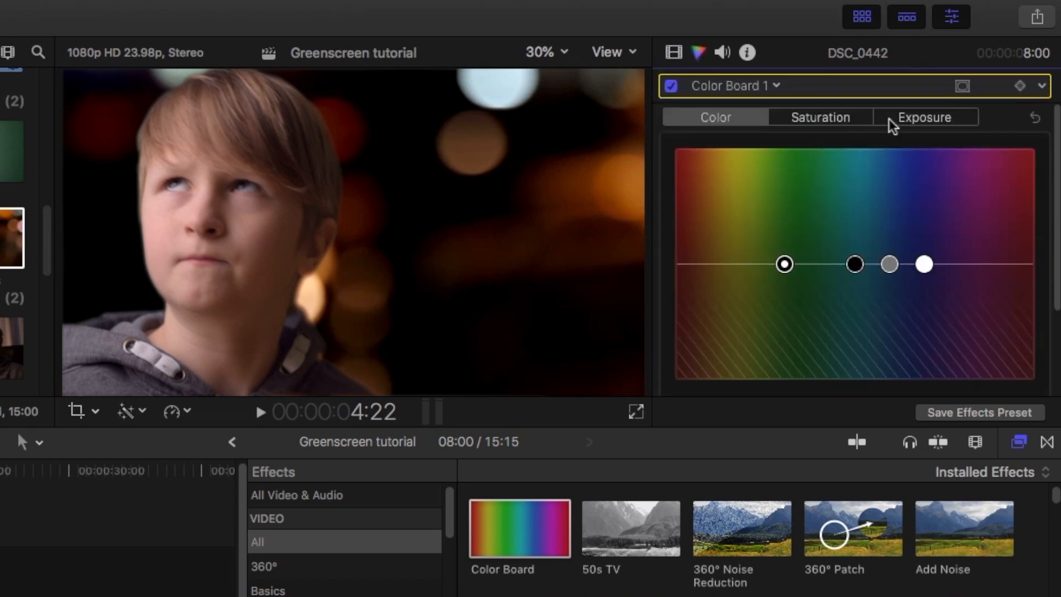
Darken the boy with Color Board exposure, lowering the global level, midtones and highlights while lifting the shadows slightly
{"action": "left_click", "coordinate": [905, 119]}
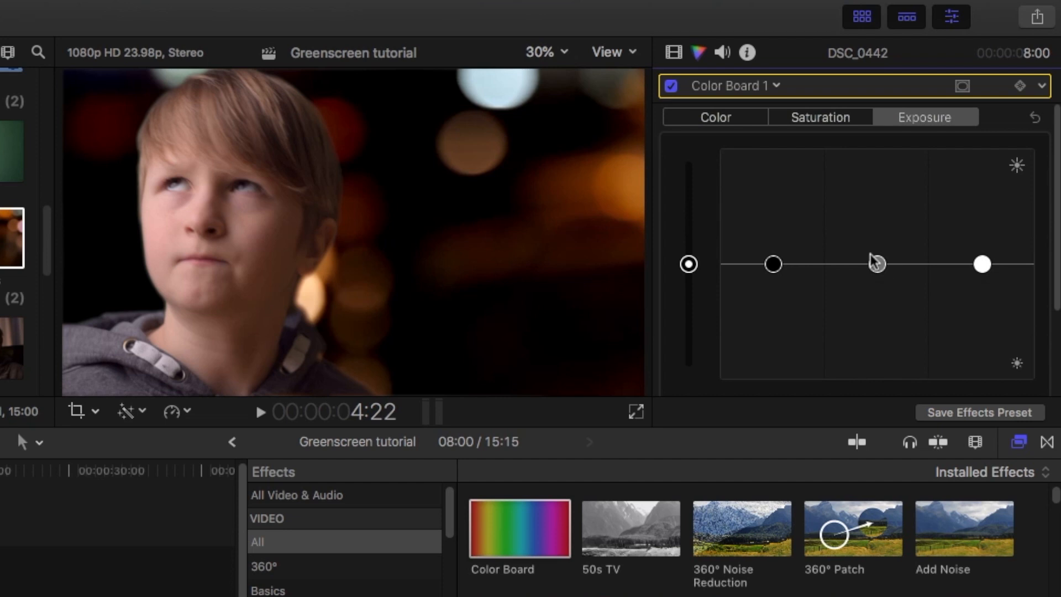
{"action": "left_click_drag", "start_coordinate": [878, 265], "coordinate": [875, 311]}
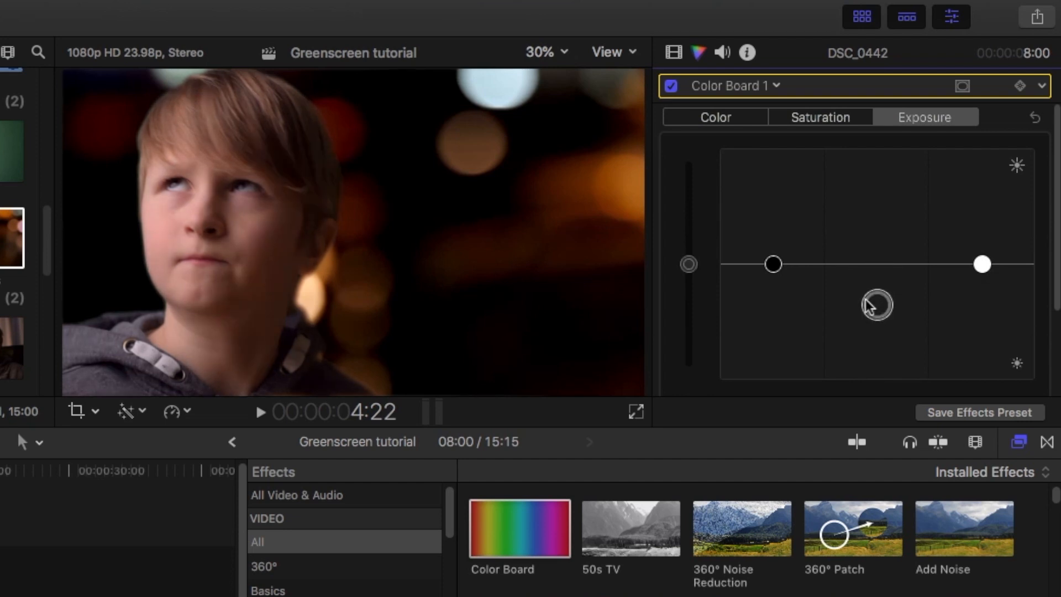
{"action": "left_click_drag", "start_coordinate": [981, 264], "coordinate": [982, 292]}
{"action": "left_click_drag", "start_coordinate": [780, 270], "coordinate": [785, 265]}
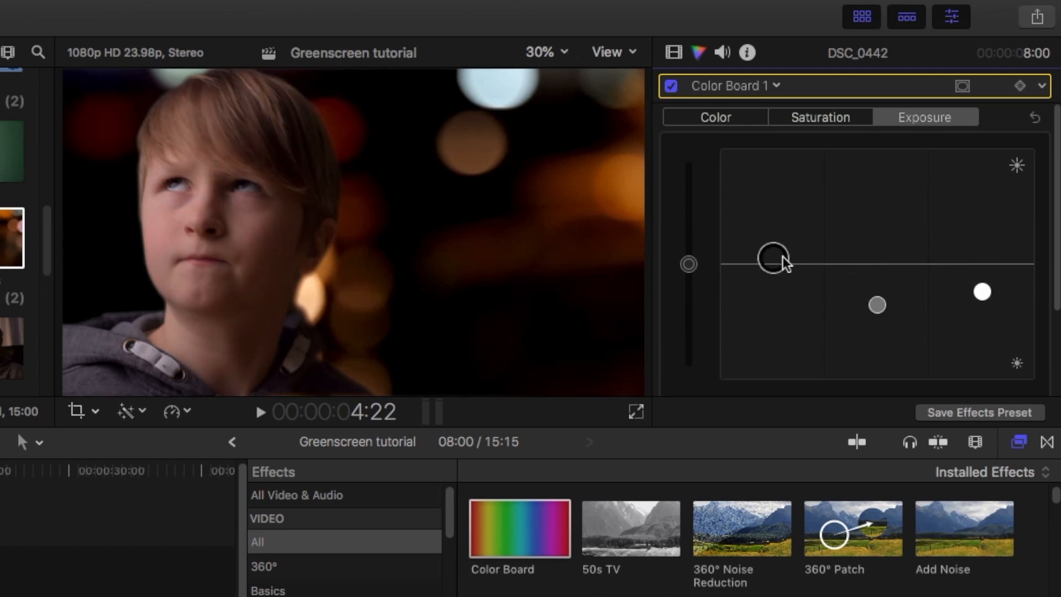
{"action": "left_click_drag", "start_coordinate": [688, 263], "coordinate": [689, 286]}
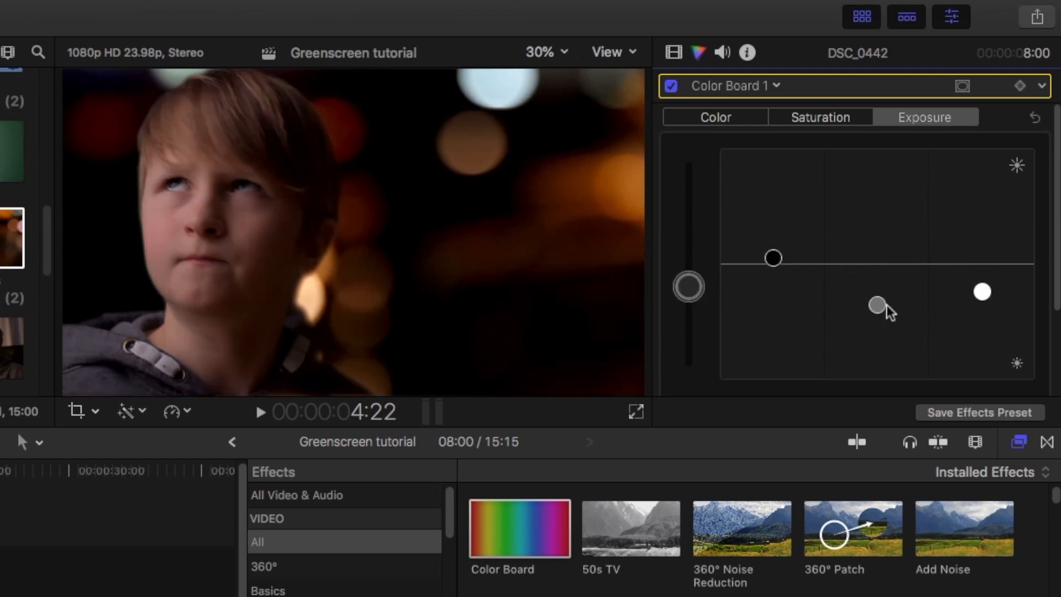
{"action": "left_click_drag", "start_coordinate": [783, 267], "coordinate": [779, 263]}
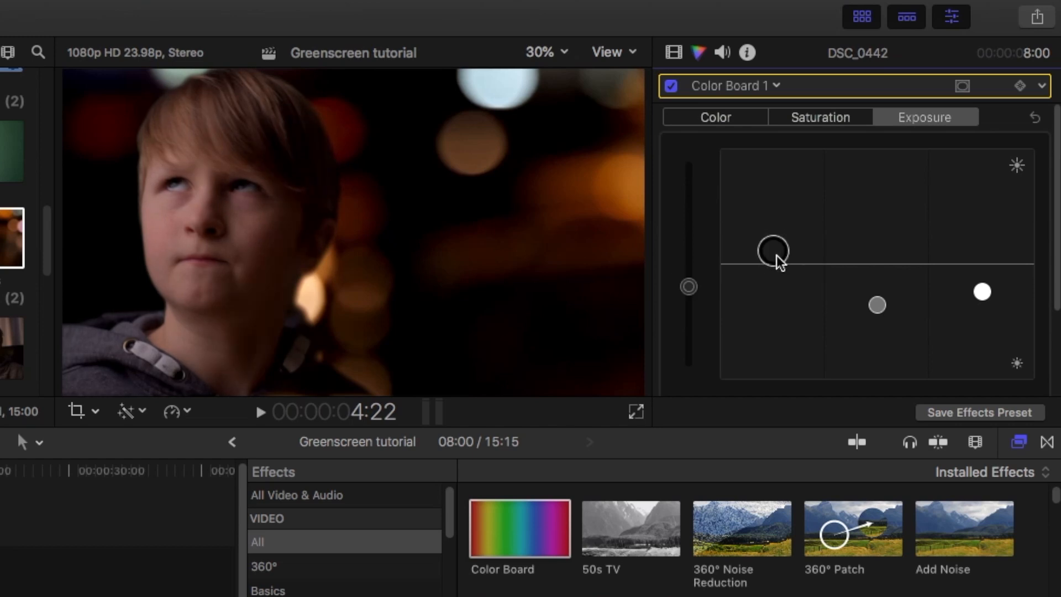
{"action": "mouse_move", "coordinate": [969, 298]}
{"action": "left_mouse_down"}
{"action": "mouse_move", "coordinate": [975, 316]}
{"action": "mouse_move", "coordinate": [976, 300]}
{"action": "left_mouse_up"}
Raise the Color Board's global and shadow saturation slightly and lower the highlight saturation
{"action": "left_click", "coordinate": [835, 123]}
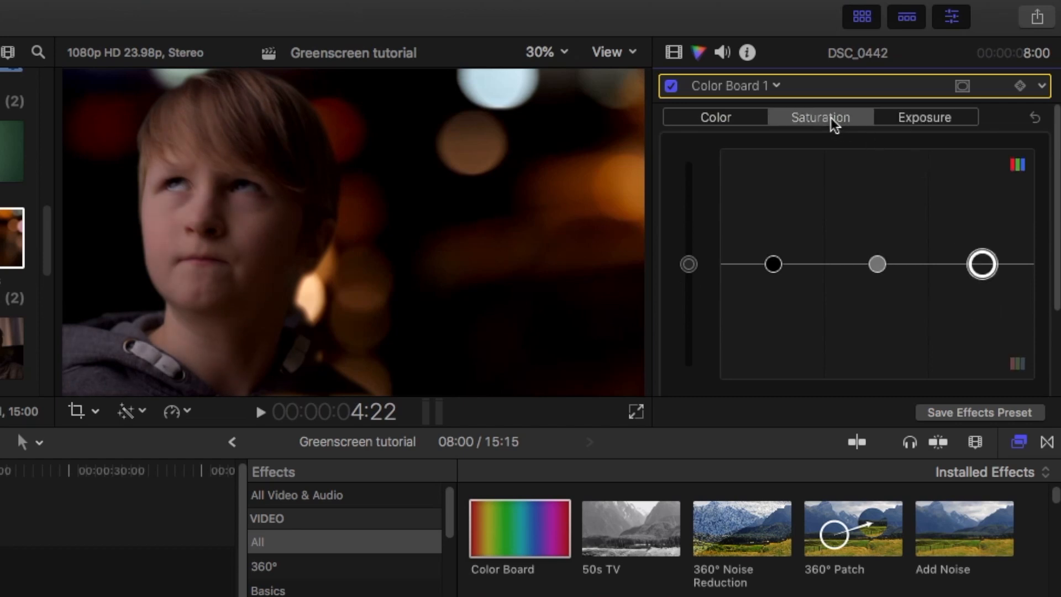
{"action": "left_click_drag", "start_coordinate": [695, 265], "coordinate": [700, 243]}
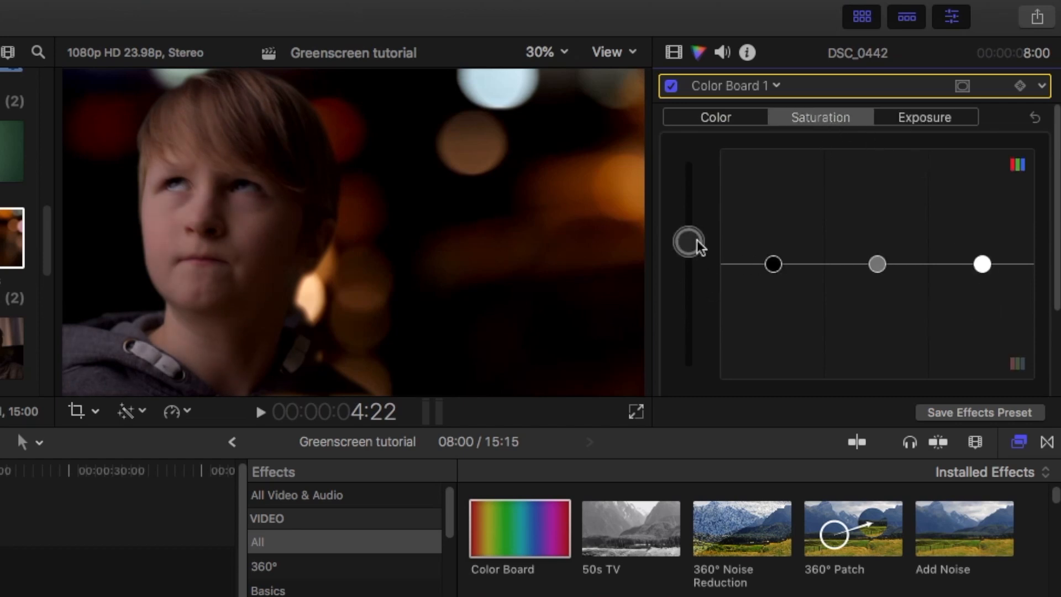
{"action": "mouse_move", "coordinate": [777, 265]}
{"action": "left_mouse_down"}
{"action": "mouse_move", "coordinate": [776, 243]}
{"action": "mouse_move", "coordinate": [779, 256]}
{"action": "left_mouse_up"}
{"action": "left_click_drag", "start_coordinate": [982, 264], "coordinate": [982, 284]}
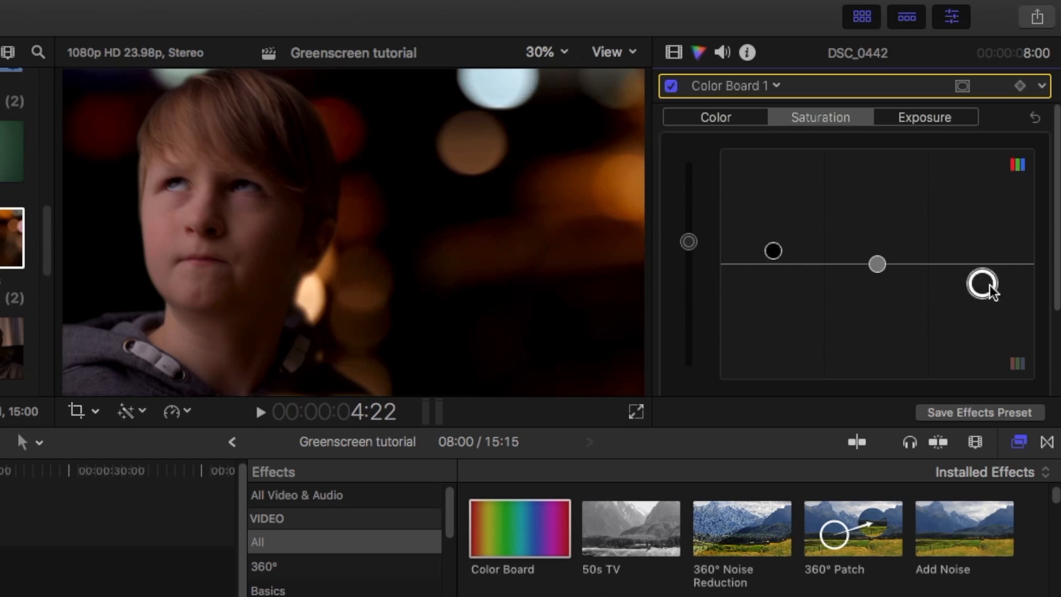
Tint the Color Board's midtones slightly toward orange and its shadows and highlights slightly toward blue
{"action": "left_click", "coordinate": [745, 123]}
{"action": "left_click_drag", "start_coordinate": [785, 264], "coordinate": [780, 263]}
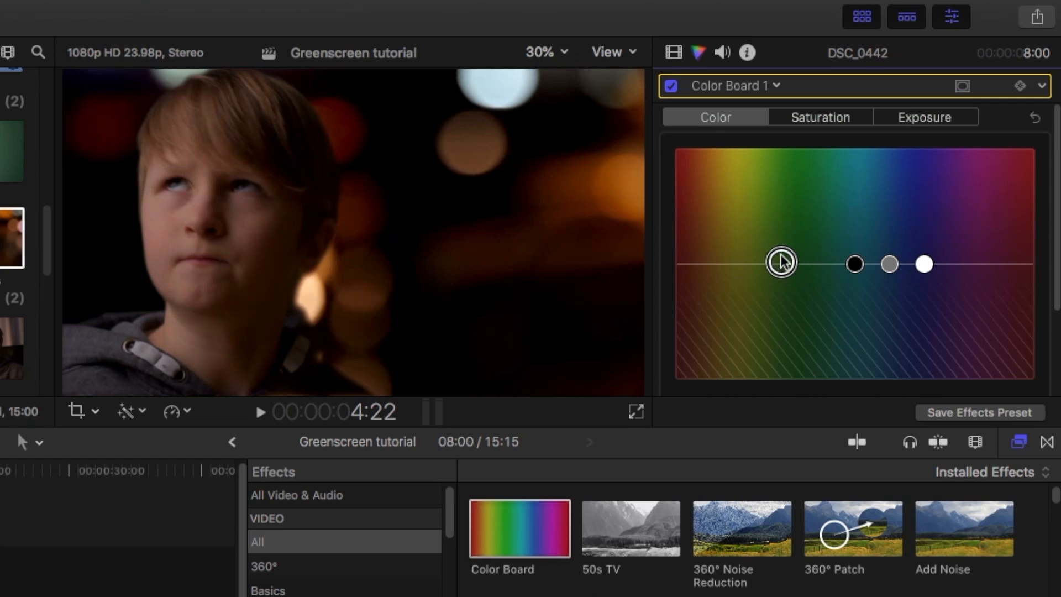
{"action": "left_click_drag", "start_coordinate": [845, 262], "coordinate": [709, 259]}
{"action": "left_click_drag", "start_coordinate": [932, 271], "coordinate": [890, 266]}
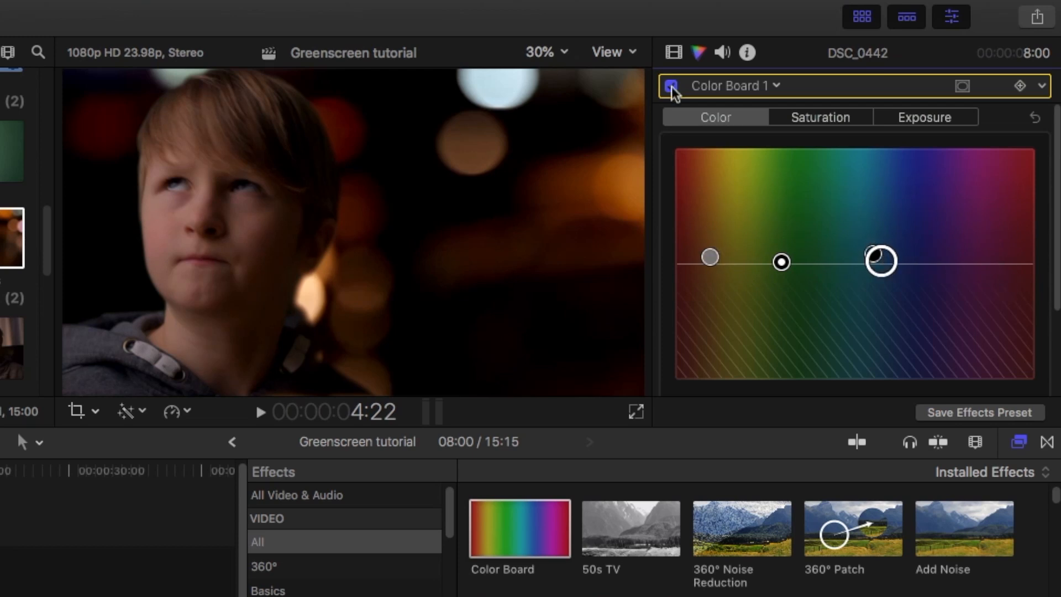
Check the Color Board correction on and off, then refine its exposure with higher shadows and lower midtones
{"action": "left_click", "coordinate": [672, 86]}
{"action": "left_click", "coordinate": [928, 124]}
{"action": "left_click_drag", "start_coordinate": [776, 254], "coordinate": [783, 244]}
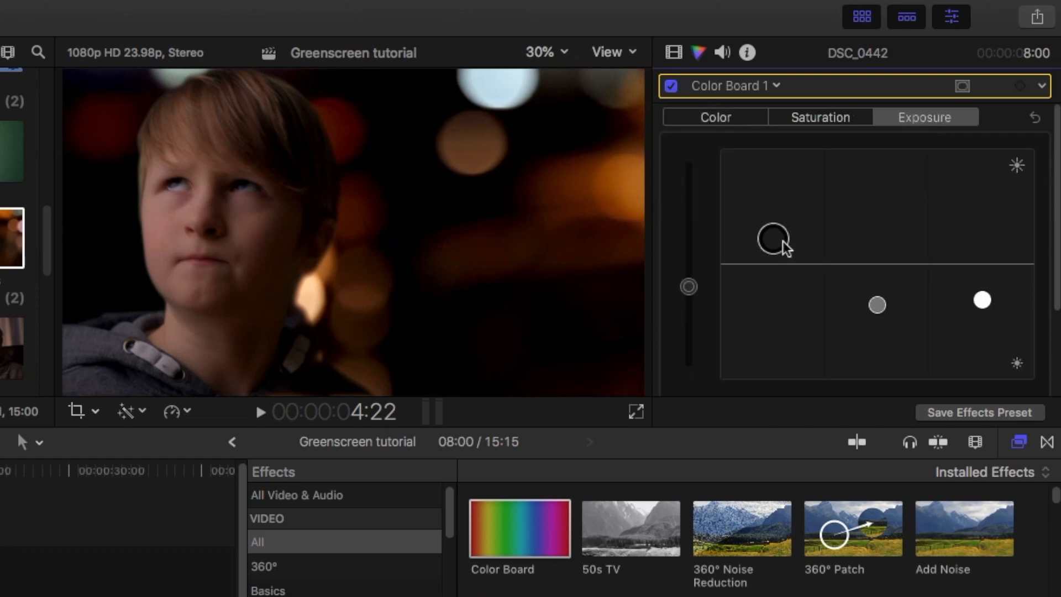
{"action": "left_click_drag", "start_coordinate": [785, 254], "coordinate": [785, 258]}
{"action": "left_click_drag", "start_coordinate": [877, 305], "coordinate": [876, 331]}
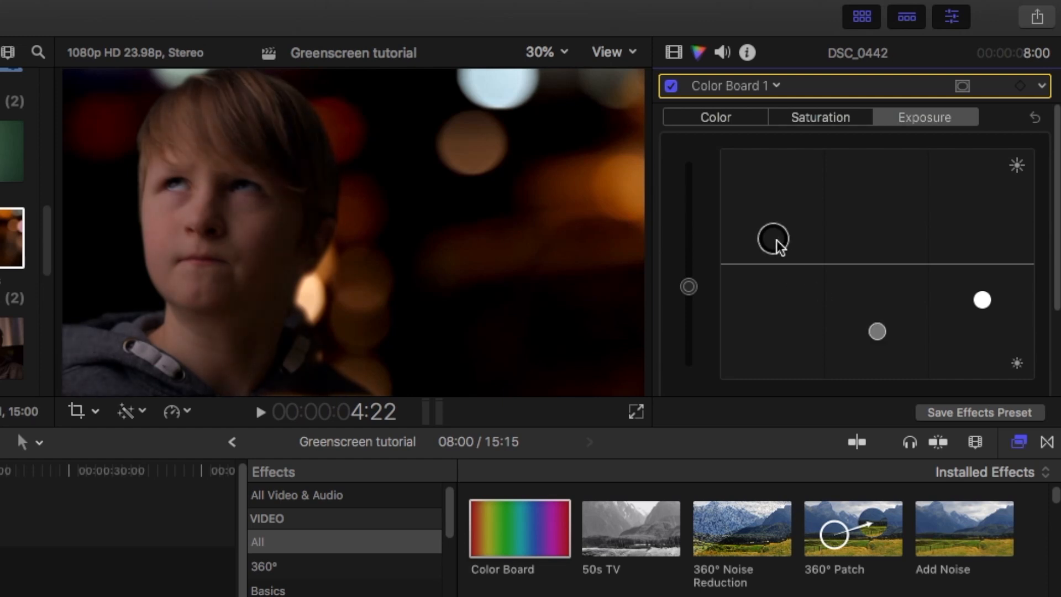
Raise the Color Board's global saturation further and return to the clip's video effect settings
{"action": "key", "text": "ctrl+super+s"}
{"action": "left_click_drag", "start_coordinate": [689, 264], "coordinate": [702, 231]}
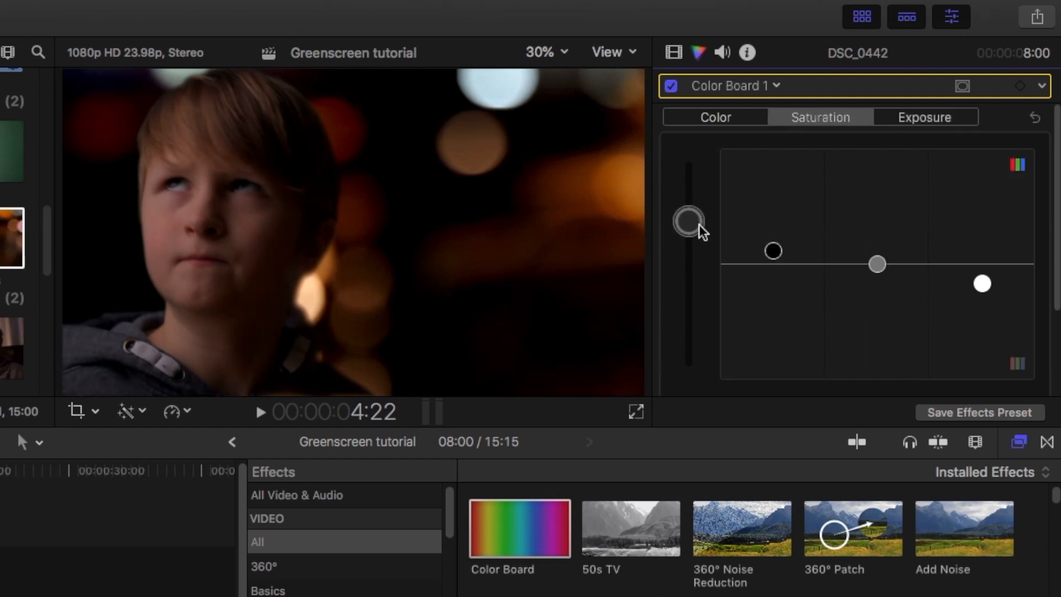
{"action": "left_click", "coordinate": [675, 53]}
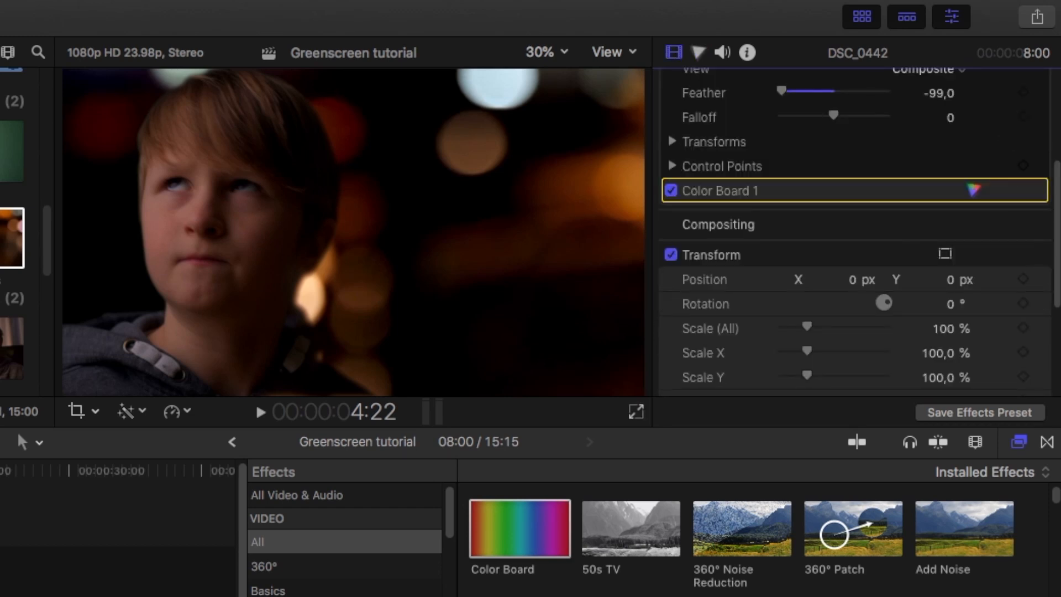
Search the effects for "letter" and apply Letterbox to both the DSC_0442 and Video Of Bokeh Lights clips
{"action": "scroll", "coordinate": [450, 557], "scroll_direction": "down", "scroll_amount": 3}
{"action": "scroll", "coordinate": [360, 431], "scroll_direction": "down", "scroll_amount": 2}
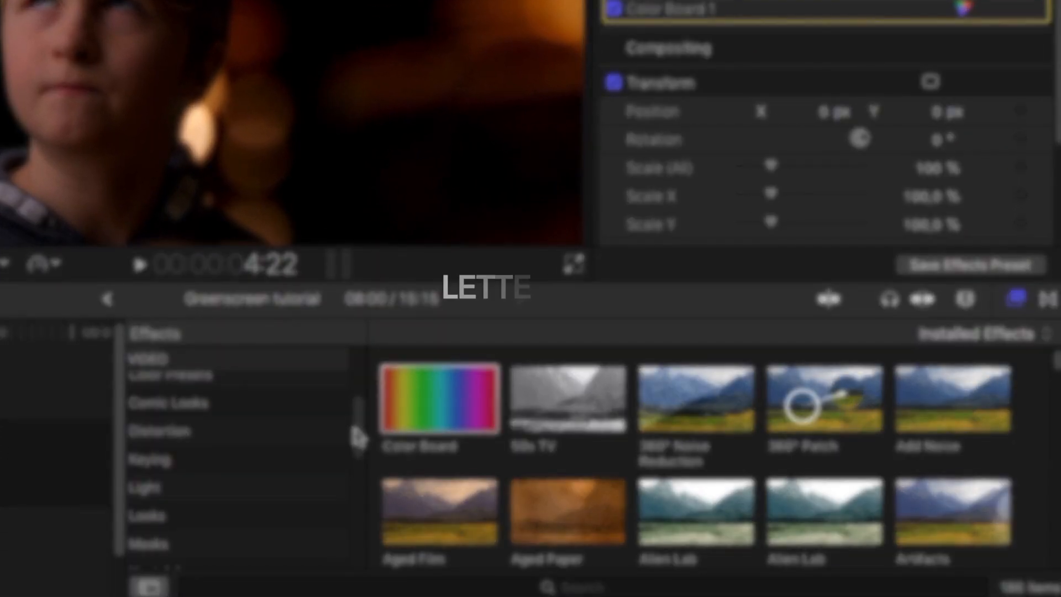
{"action": "left_click", "coordinate": [283, 587]}
{"action": "type", "text": "letter"}
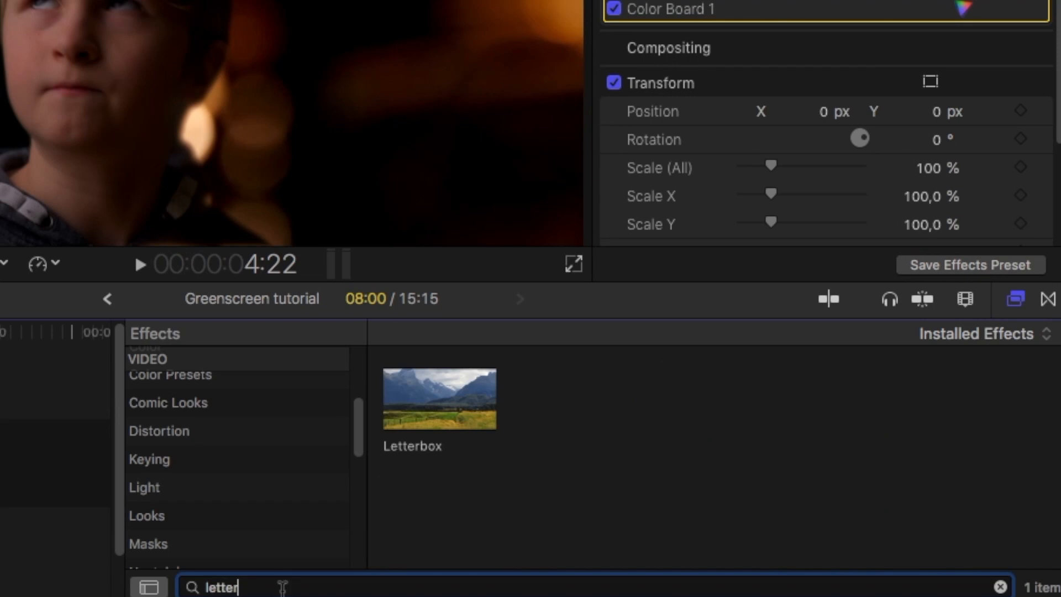
{"action": "left_click_drag", "start_coordinate": [469, 419], "coordinate": [289, 395]}
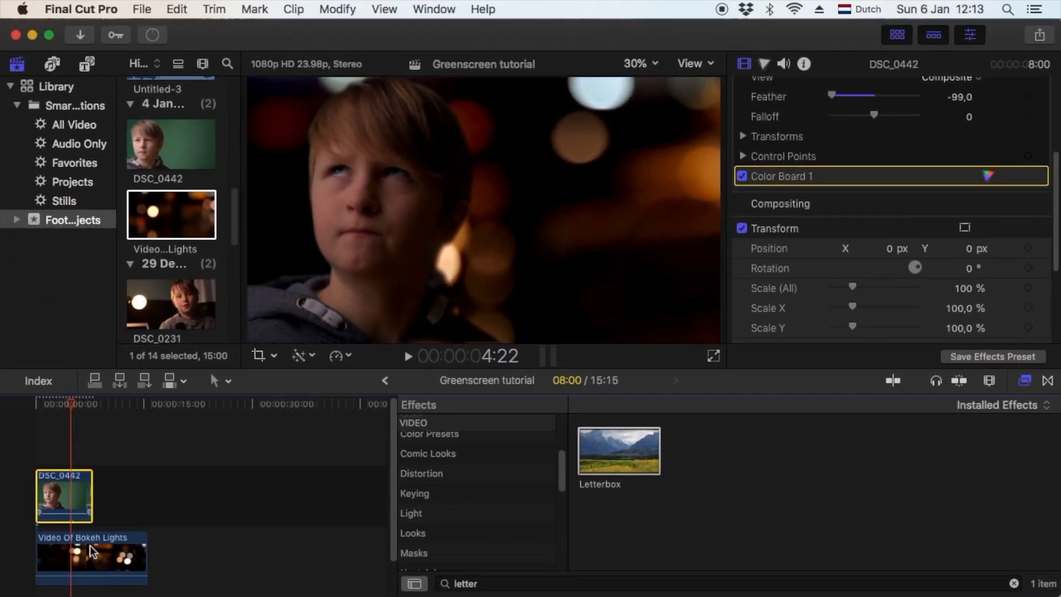
{"action": "left_click_drag", "start_coordinate": [92, 551], "coordinate": [102, 555]}
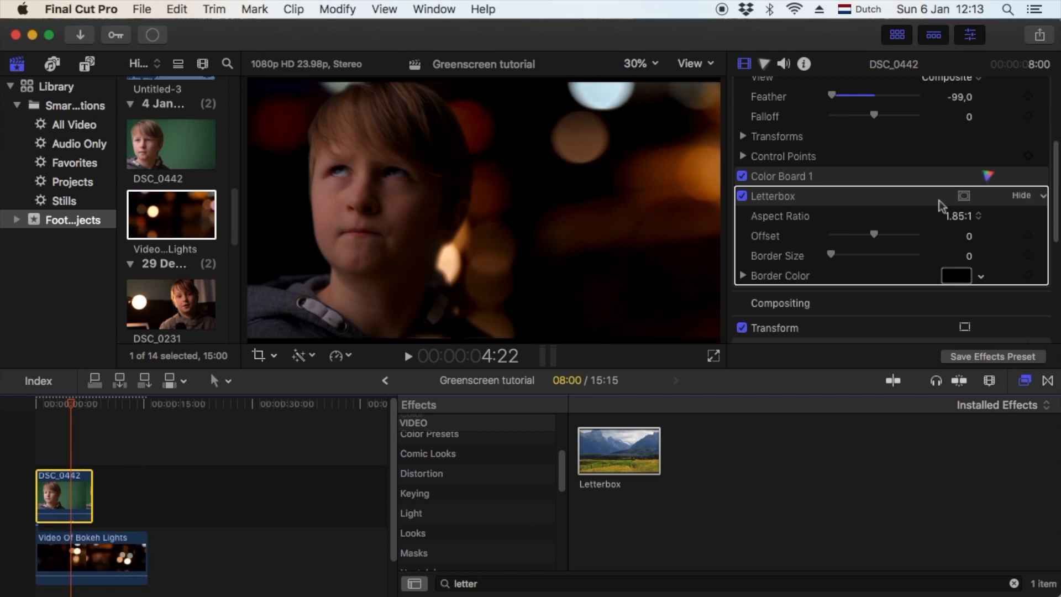
Set the Letterbox aspect ratio to 2.35:1 on both the DSC_0442 and Video Of Bokeh Lights clips
{"action": "left_click", "coordinate": [963, 216]}
{"action": "left_click", "coordinate": [966, 231]}
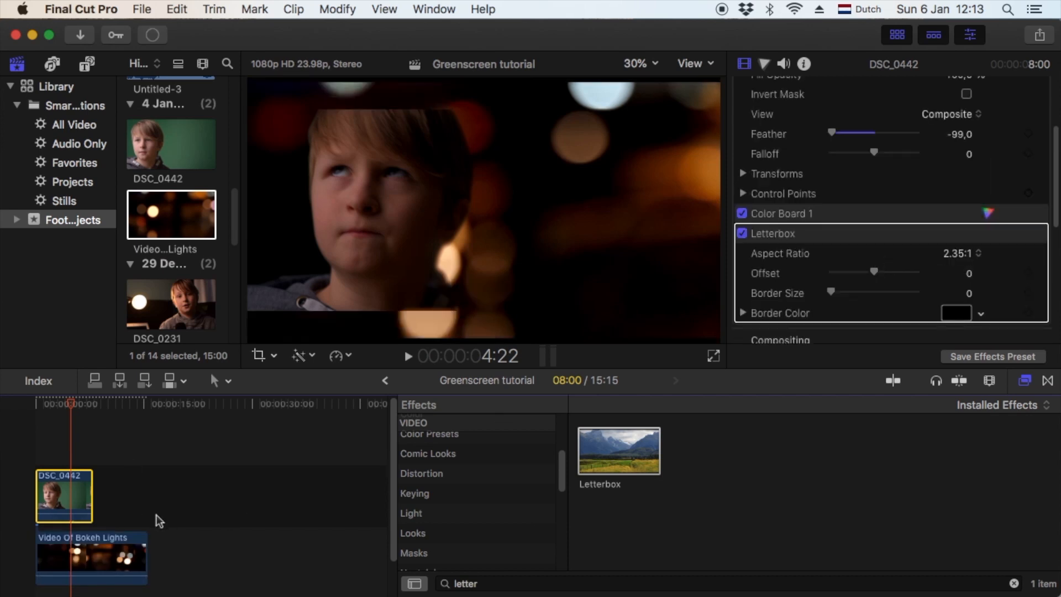
{"action": "left_click", "coordinate": [116, 551]}
{"action": "left_click", "coordinate": [962, 134]}
{"action": "left_click", "coordinate": [966, 152]}
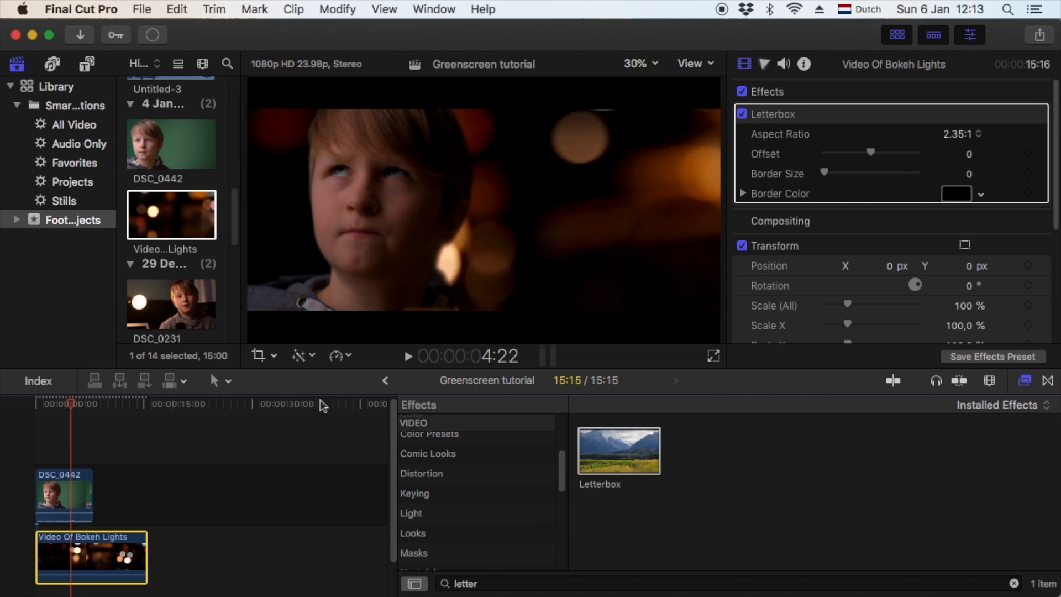
Return the playhead to the start of the timeline and scrub to about 4:19 to review the finished composite
{"action": "left_click", "coordinate": [62, 409]}
{"action": "left_click_drag", "start_coordinate": [63, 409], "coordinate": [35, 410]}
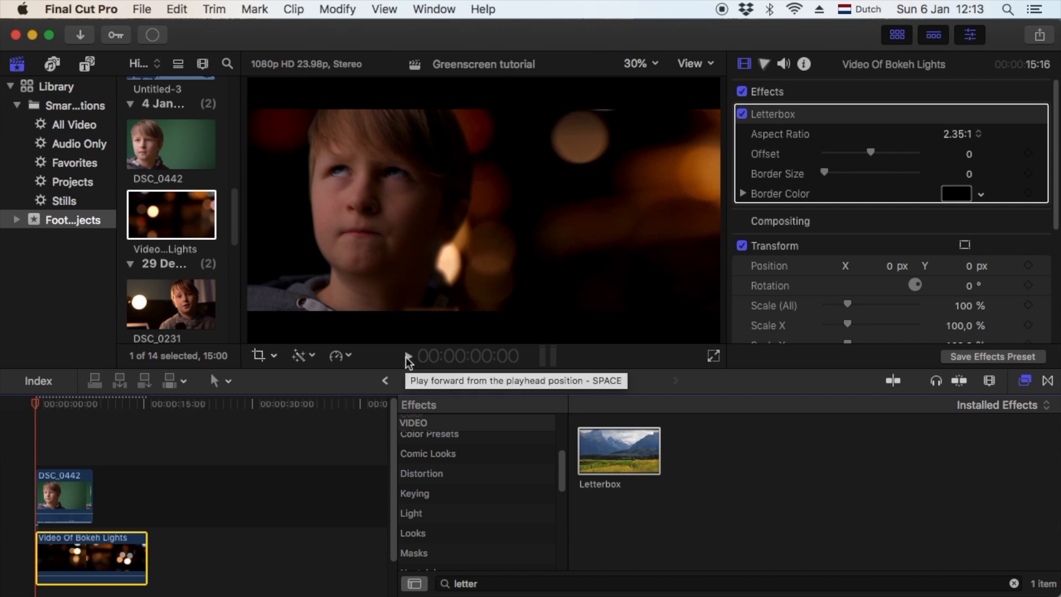
{"action": "left_click_drag", "start_coordinate": [39, 408], "coordinate": [71, 408]}
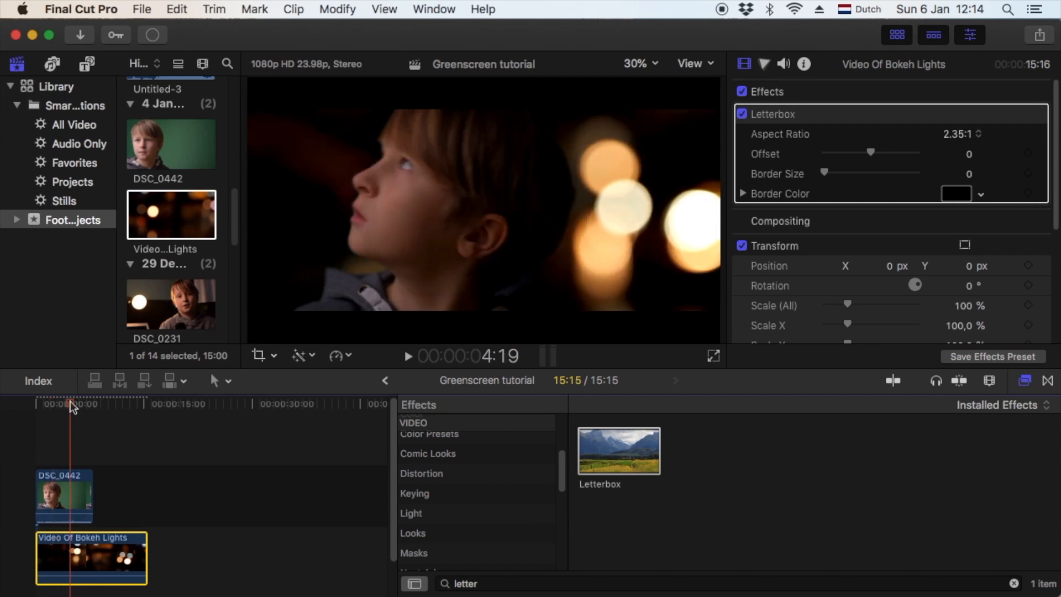